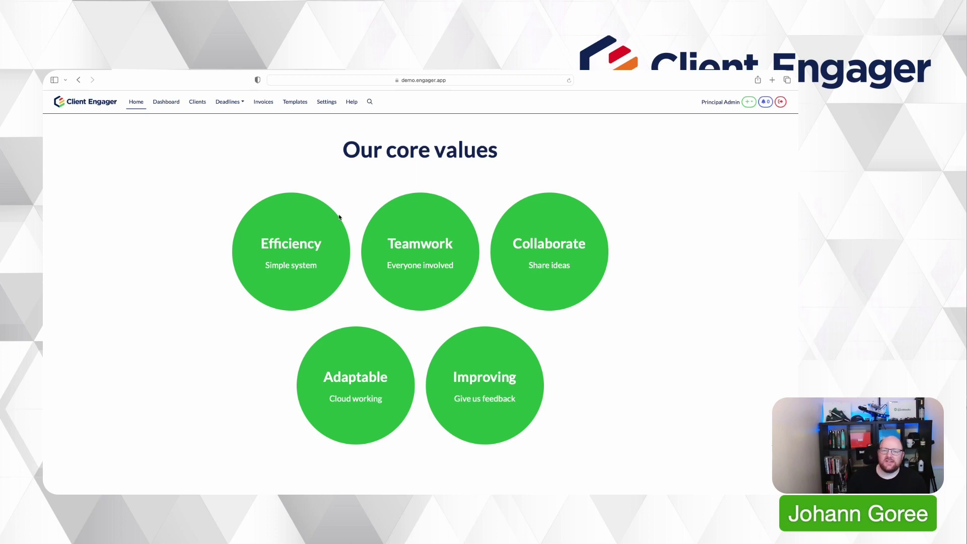
Open the Checklists settings and look through the service checklist list.
{"action": "left_click", "coordinate": [328, 103]}
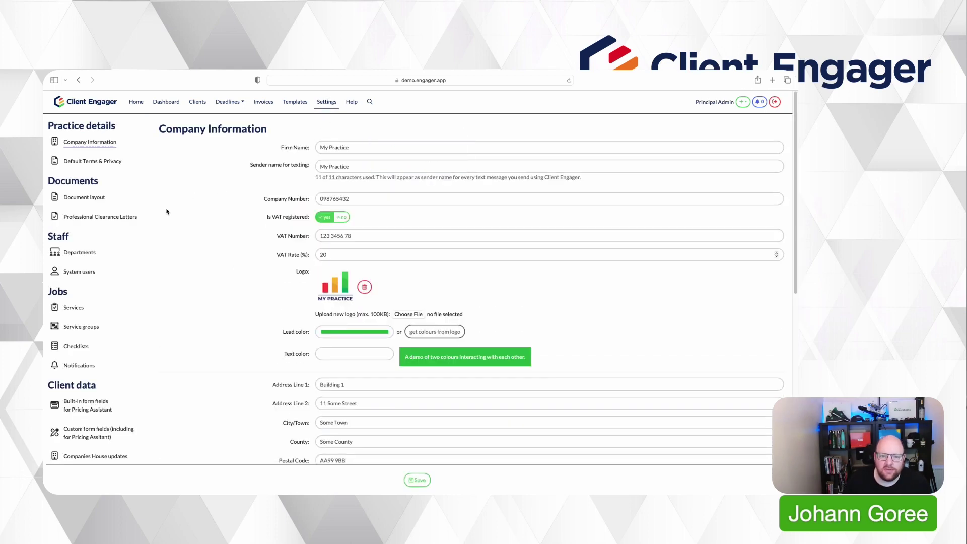
{"action": "left_click", "coordinate": [87, 352]}
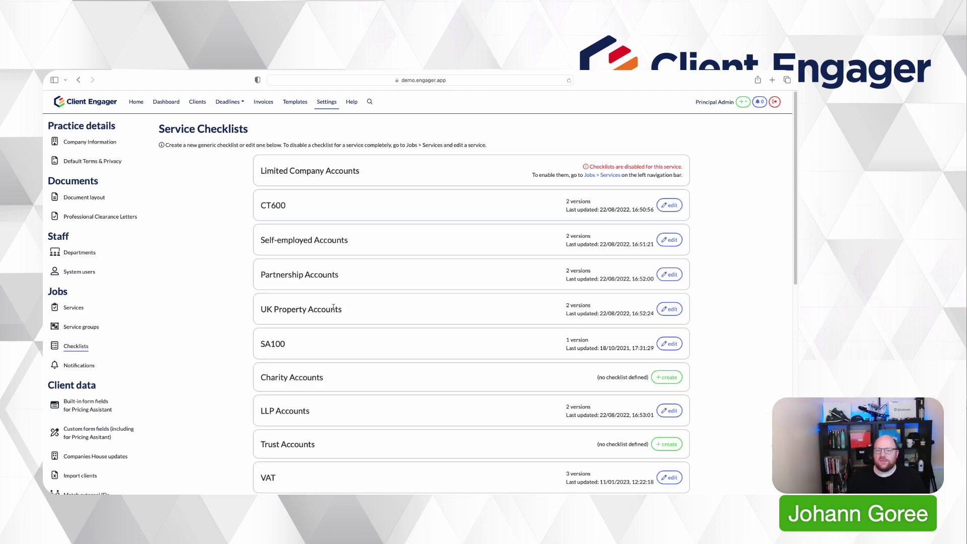
{"action": "scroll", "coordinate": [361, 300], "scroll_direction": "down", "scroll_amount": 5}
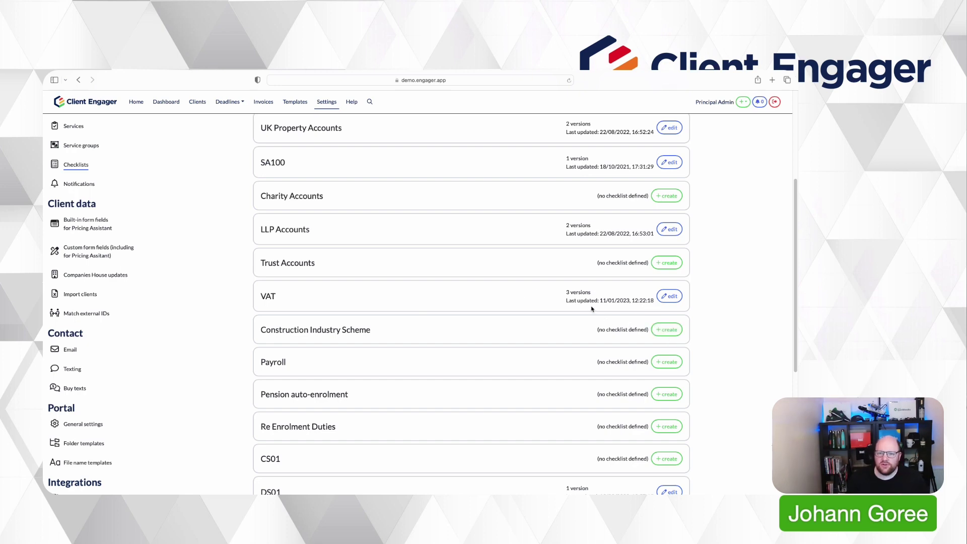
{"action": "scroll", "coordinate": [592, 308], "scroll_direction": "up", "scroll_amount": 5}
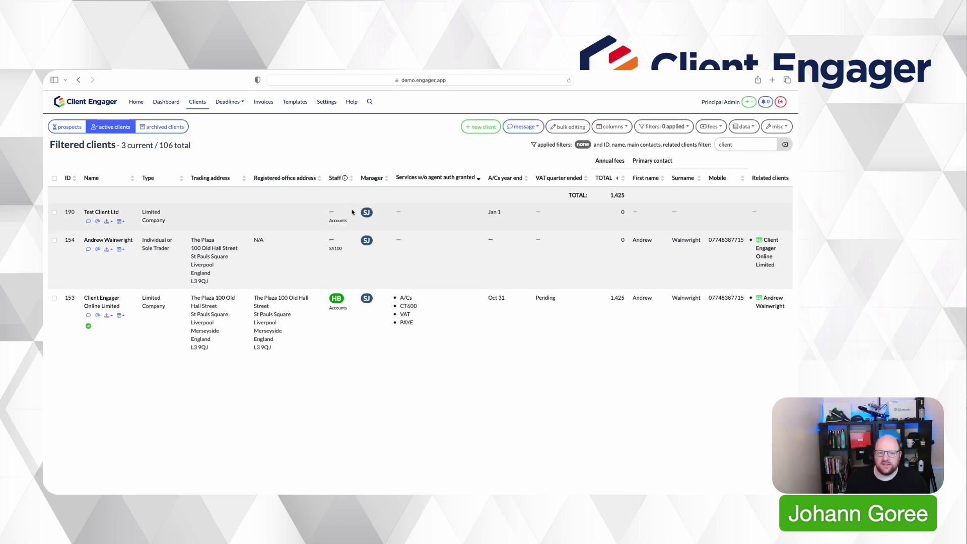
For Client Engager Online Limited, disable the CT600 checklist and start a Payroll tailored checklist.
{"action": "left_click", "coordinate": [109, 305]}
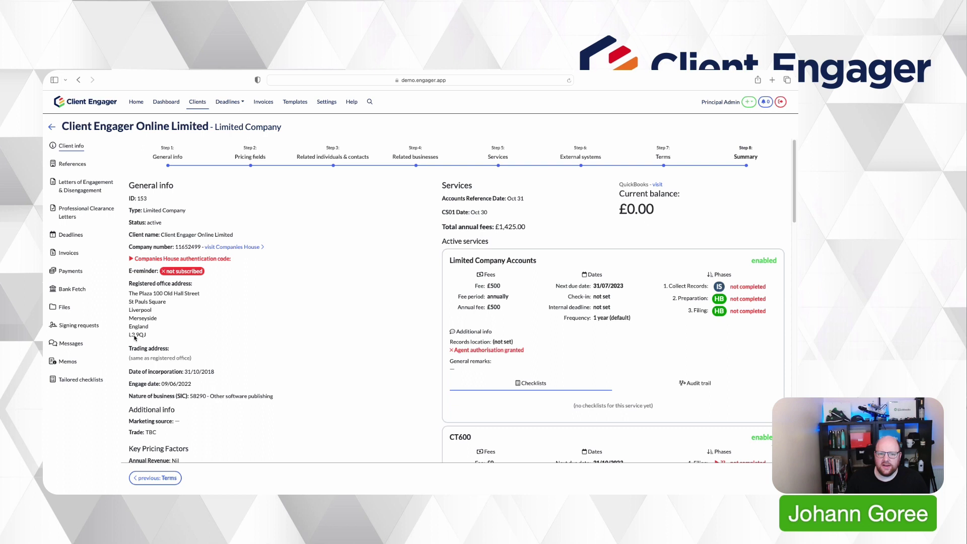
{"action": "left_click", "coordinate": [76, 382]}
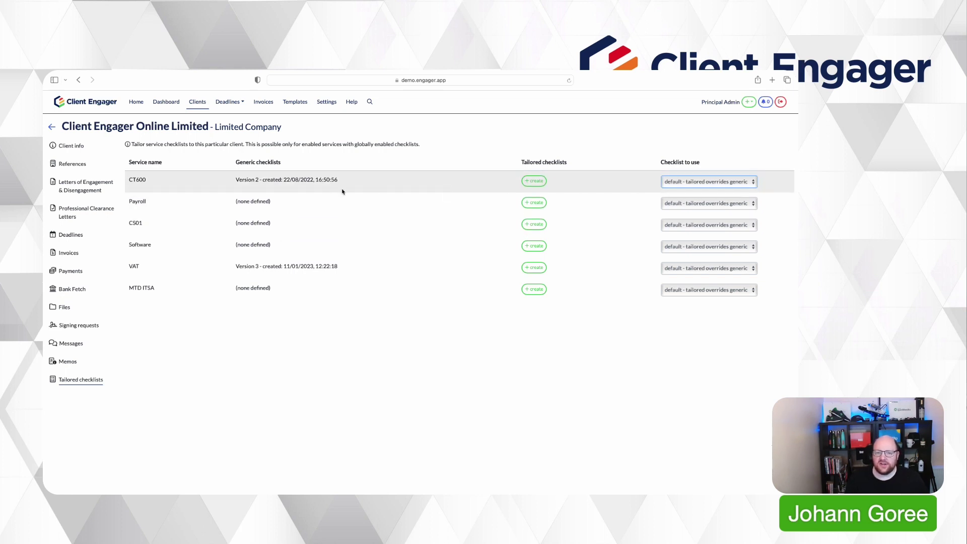
{"action": "left_click", "coordinate": [676, 181]}
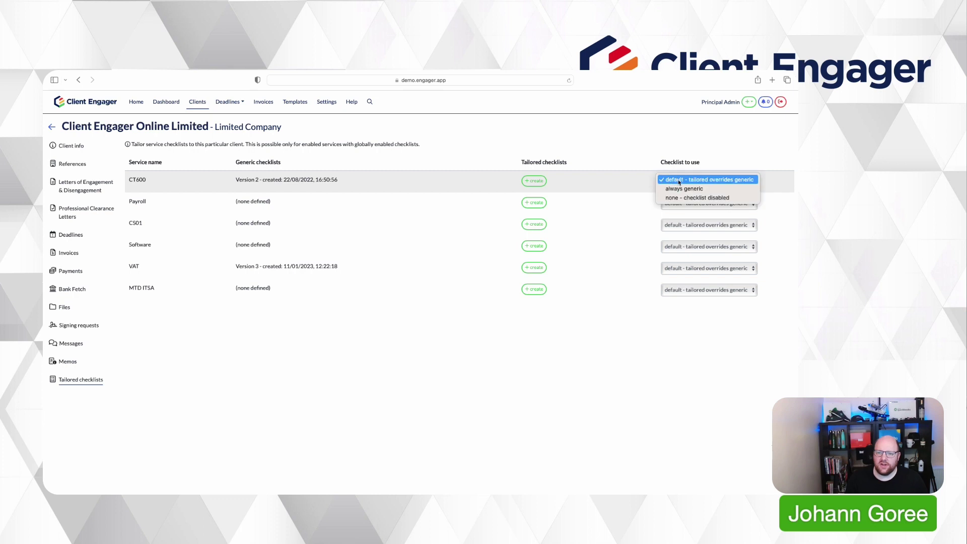
{"action": "left_click", "coordinate": [704, 198]}
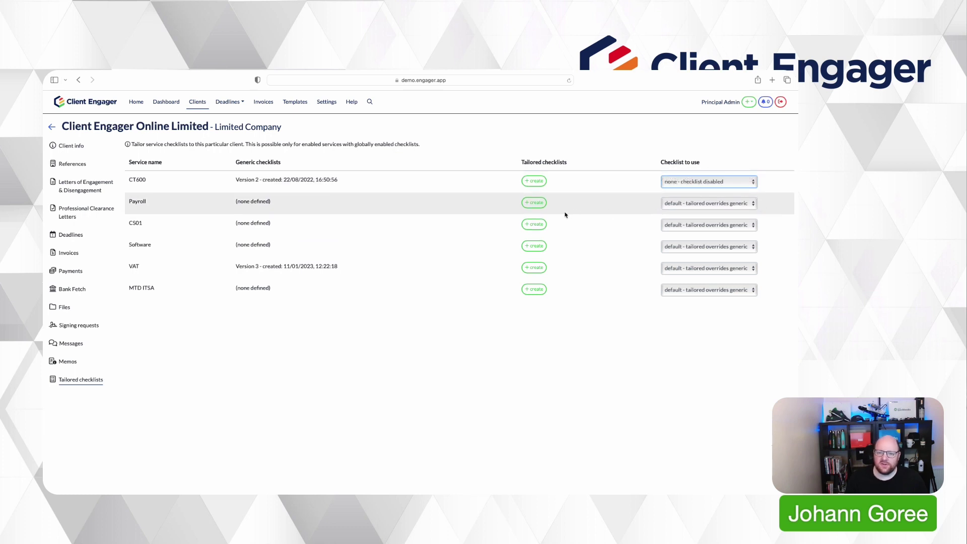
{"action": "left_click", "coordinate": [535, 203]}
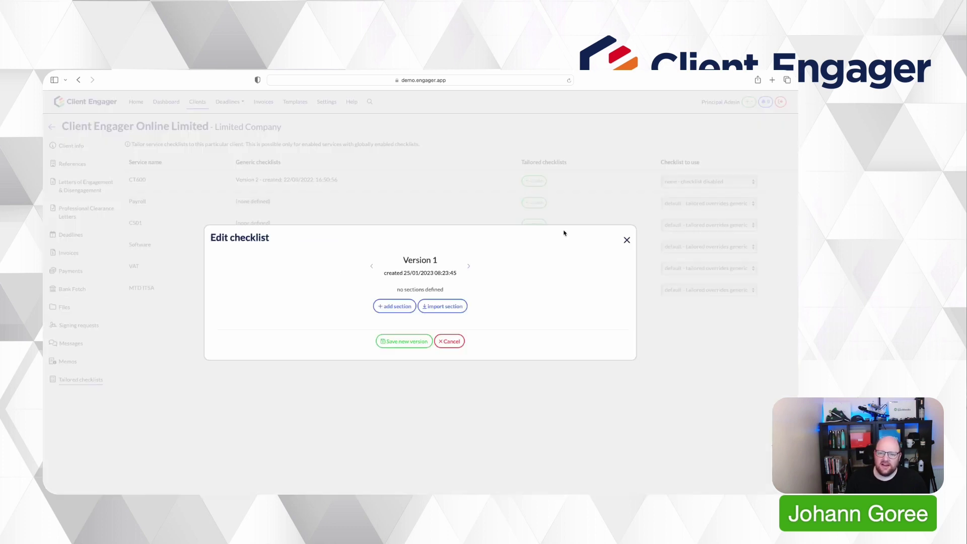
Add a section and import three SA100 Version 1 points: Child Benefit, Student Loan, taxable state benefits.
{"action": "left_click", "coordinate": [406, 310]}
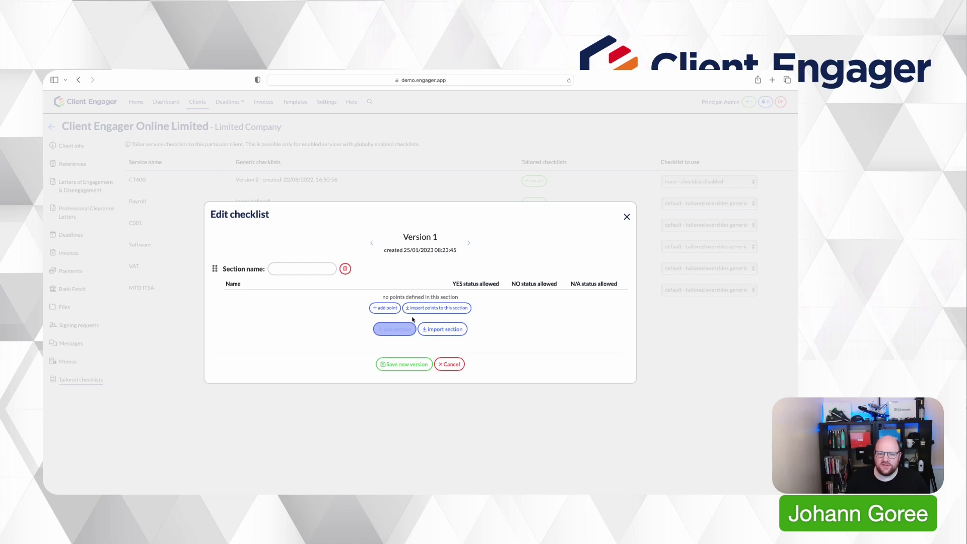
{"action": "left_click", "coordinate": [424, 312]}
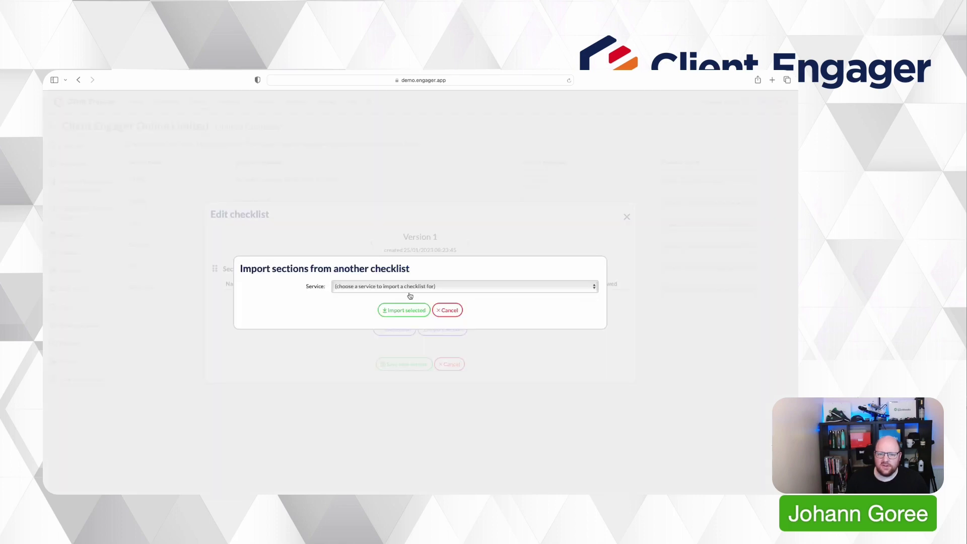
{"action": "left_click", "coordinate": [409, 289]}
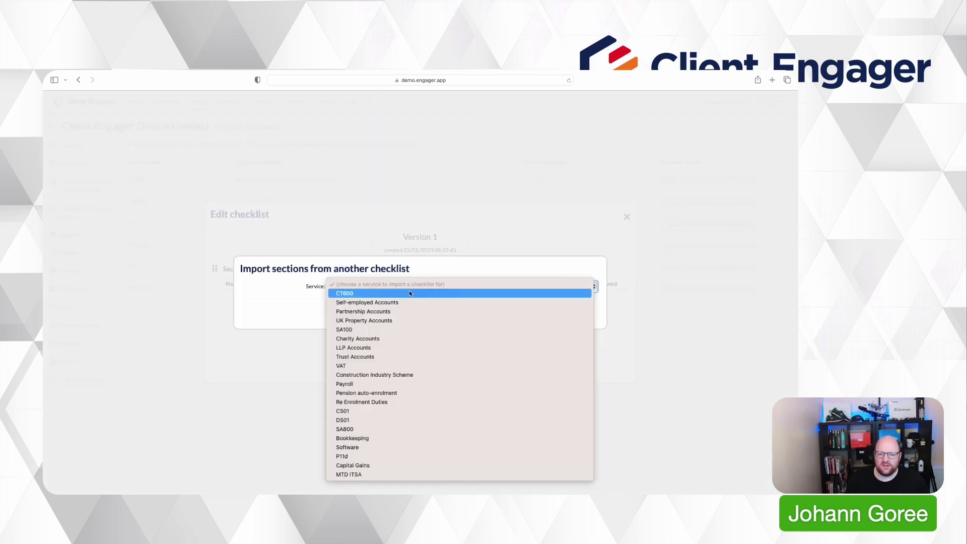
{"action": "left_click", "coordinate": [381, 329]}
{"action": "left_click", "coordinate": [381, 309]}
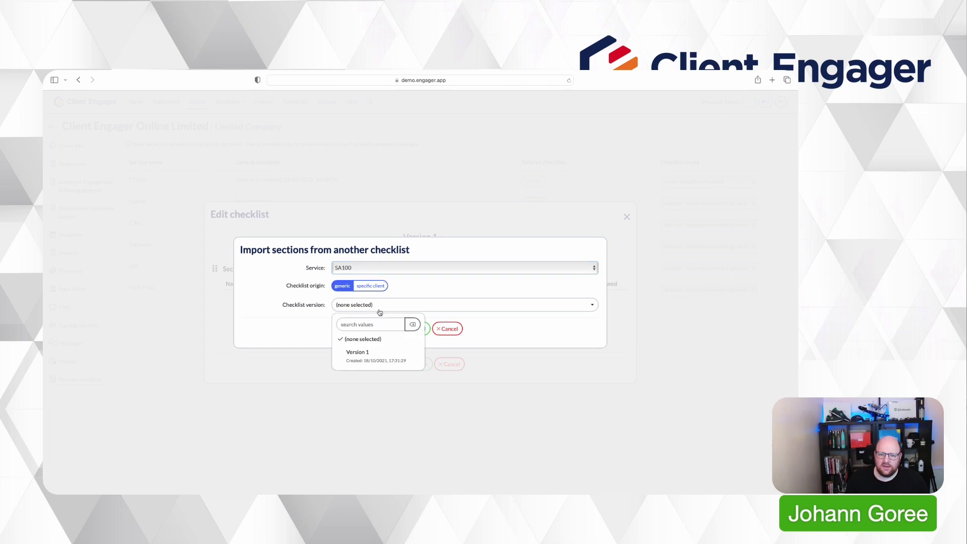
{"action": "left_click", "coordinate": [372, 337]}
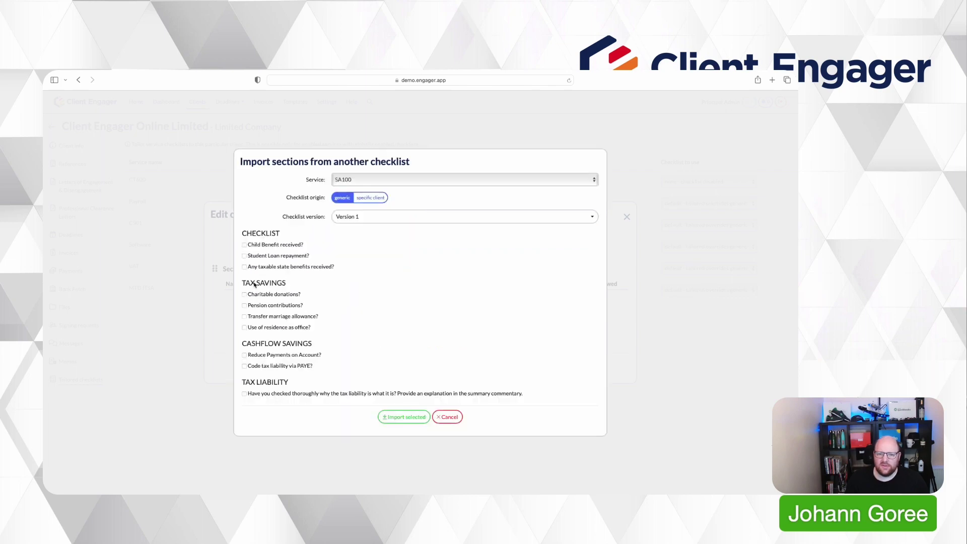
{"action": "left_click", "coordinate": [245, 245]}
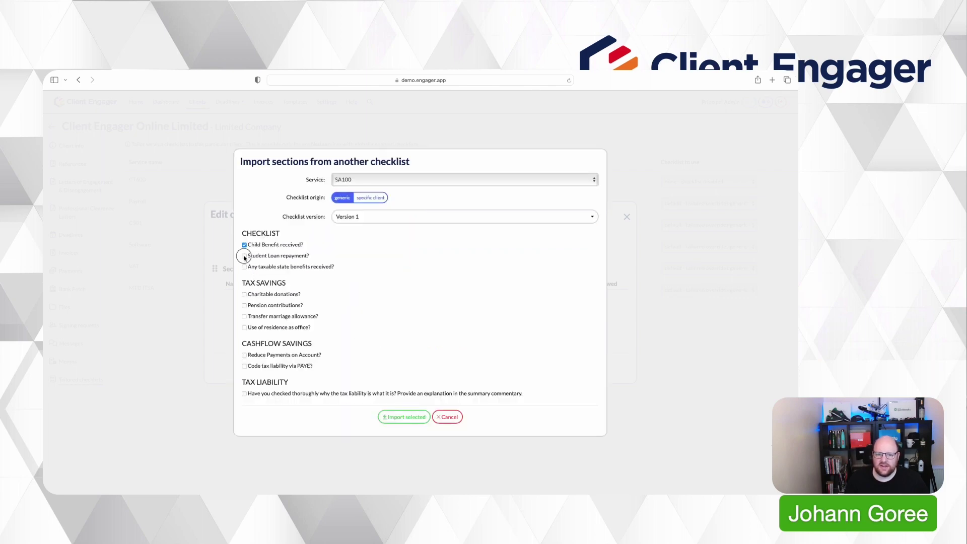
{"action": "left_click", "coordinate": [244, 256]}
{"action": "left_click", "coordinate": [244, 267]}
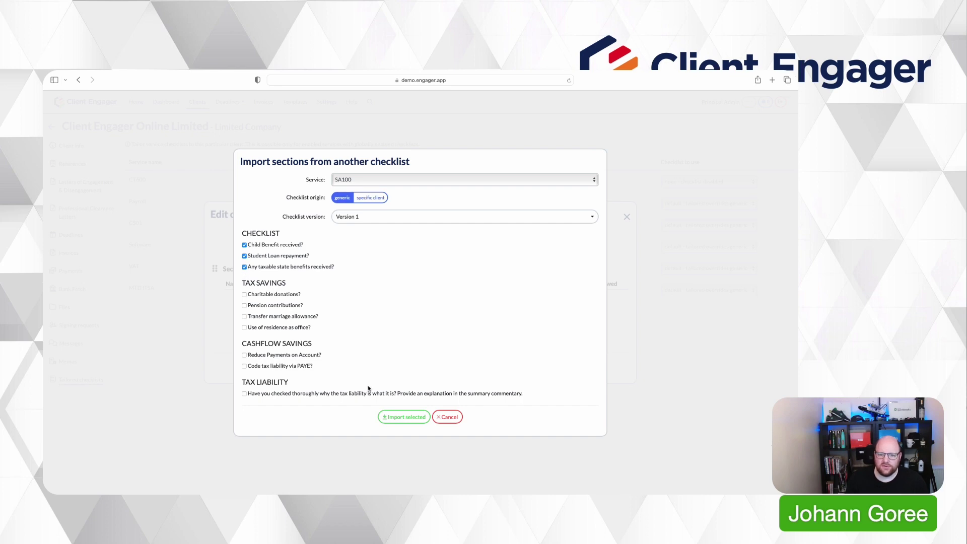
{"action": "left_click", "coordinate": [403, 417]}
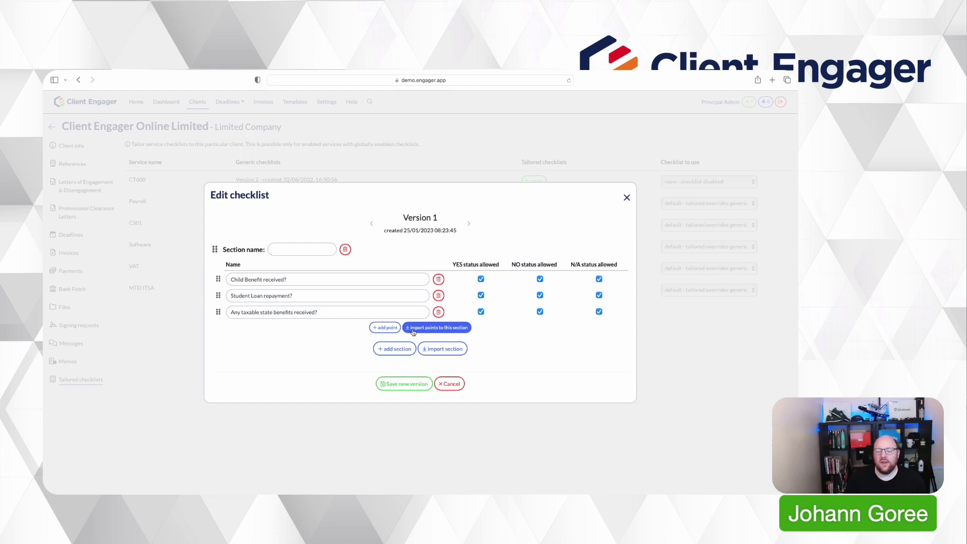
Add a point named 'Test' and save the checklist as a new version.
{"action": "left_click", "coordinate": [389, 333]}
{"action": "left_click", "coordinate": [343, 325]}
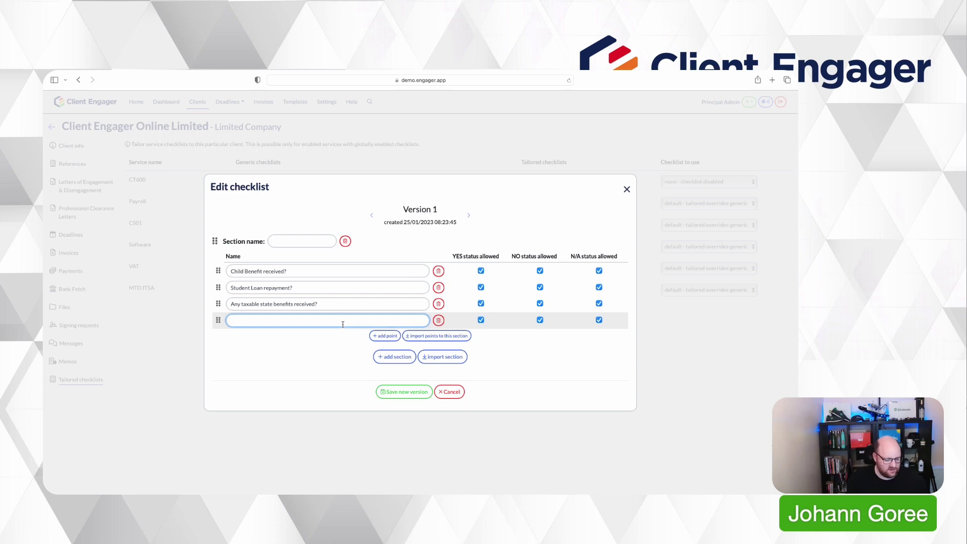
{"action": "type", "text": "Test"}
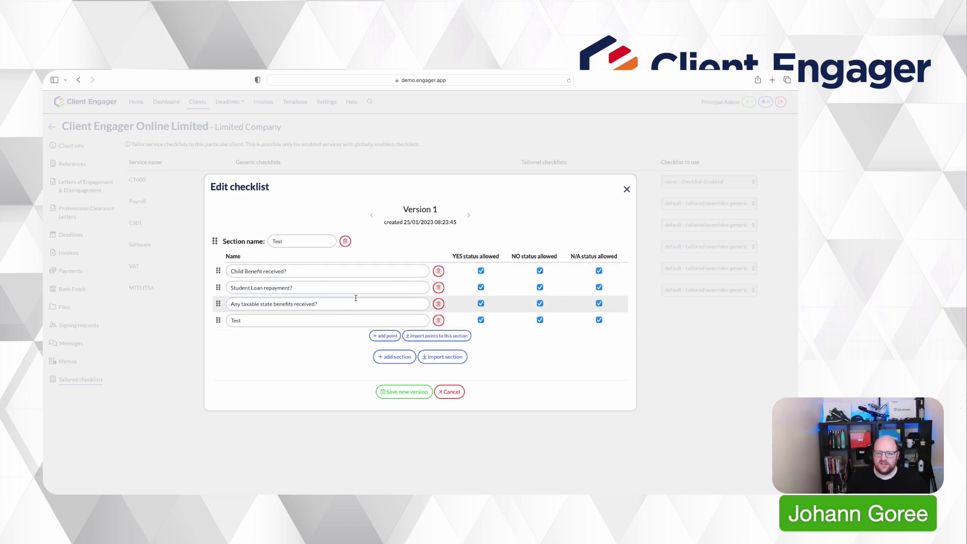
{"action": "left_click", "coordinate": [404, 392]}
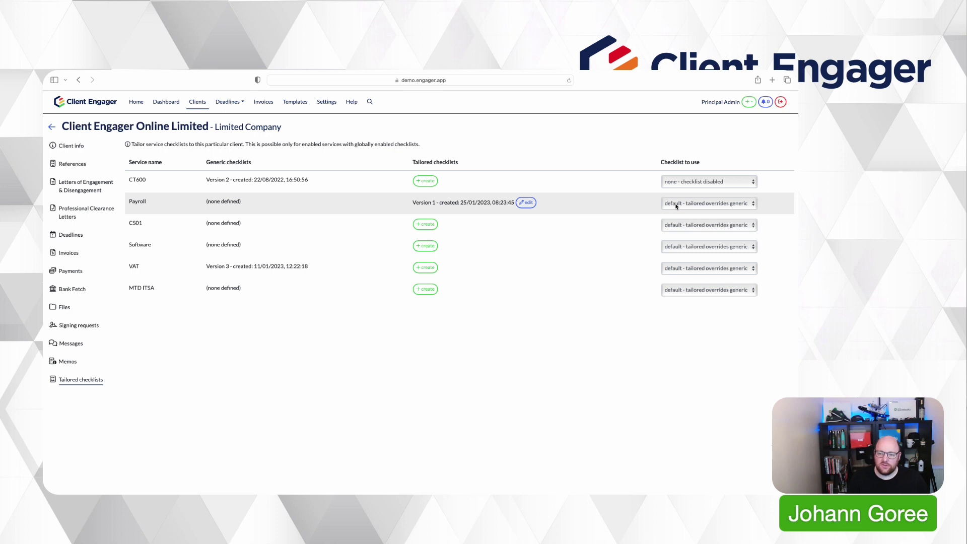
Switch Payroll's checklist to always generic, then to none – checklist disabled.
{"action": "left_click", "coordinate": [673, 204]}
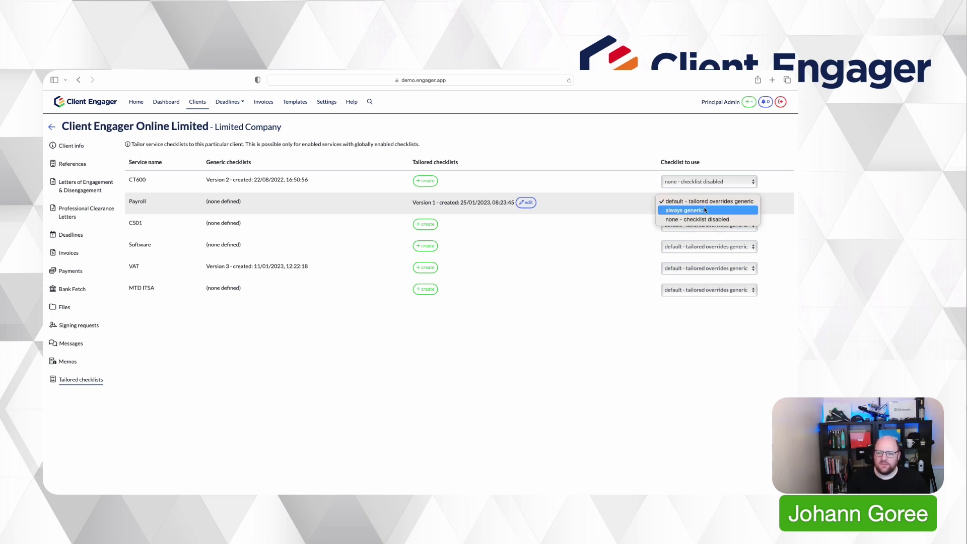
{"action": "left_click", "coordinate": [706, 210]}
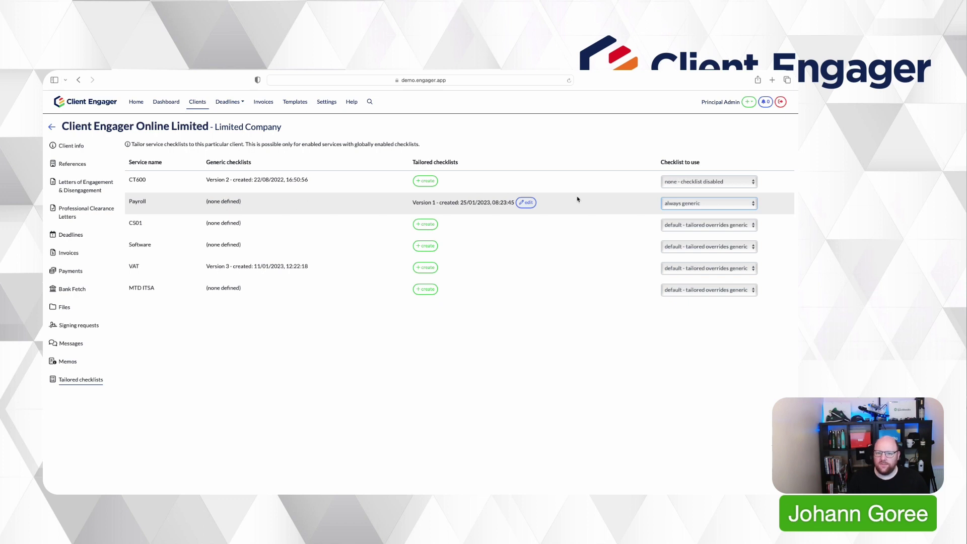
{"action": "left_click", "coordinate": [725, 206]}
{"action": "left_click", "coordinate": [723, 210]}
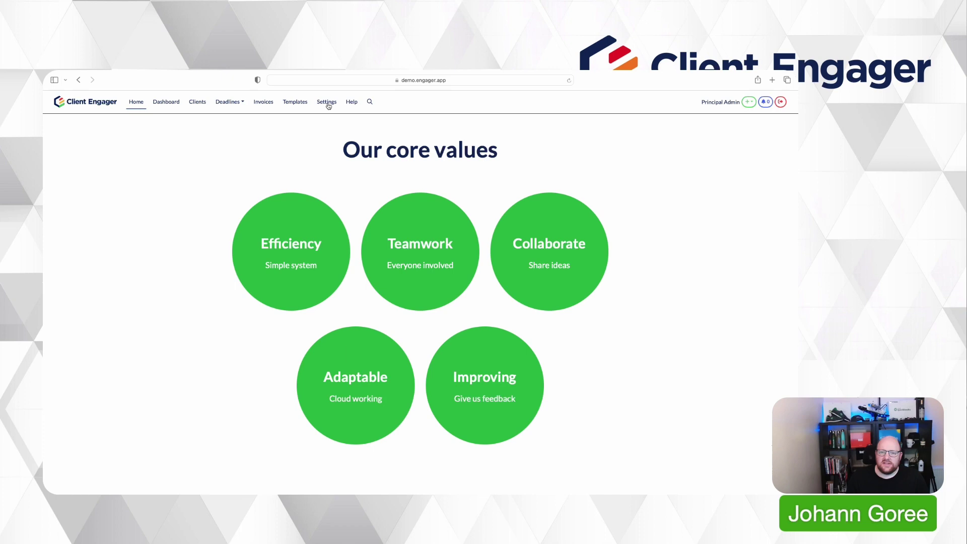
In Document layout, try a company-name header at 34% size, right-aligned.
{"action": "left_click", "coordinate": [326, 103]}
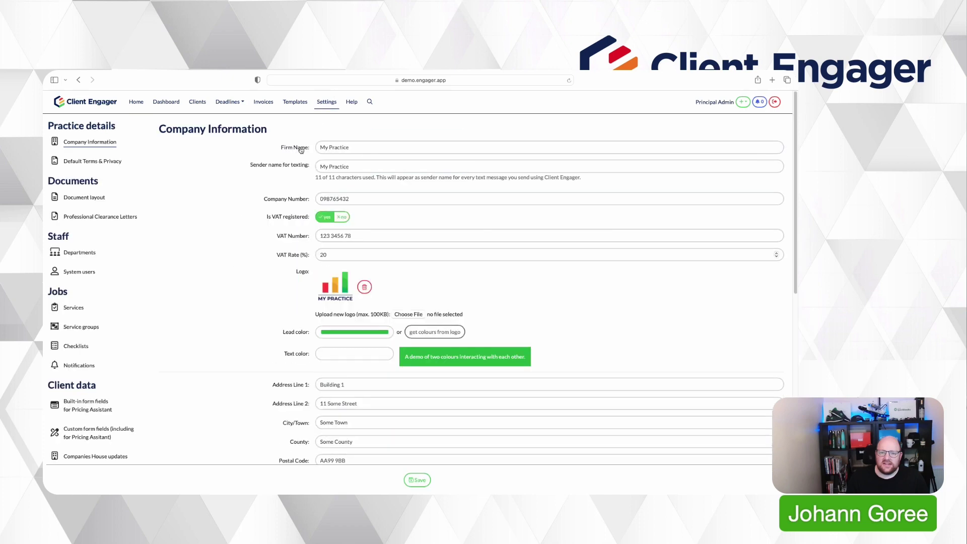
{"action": "left_click", "coordinate": [83, 199]}
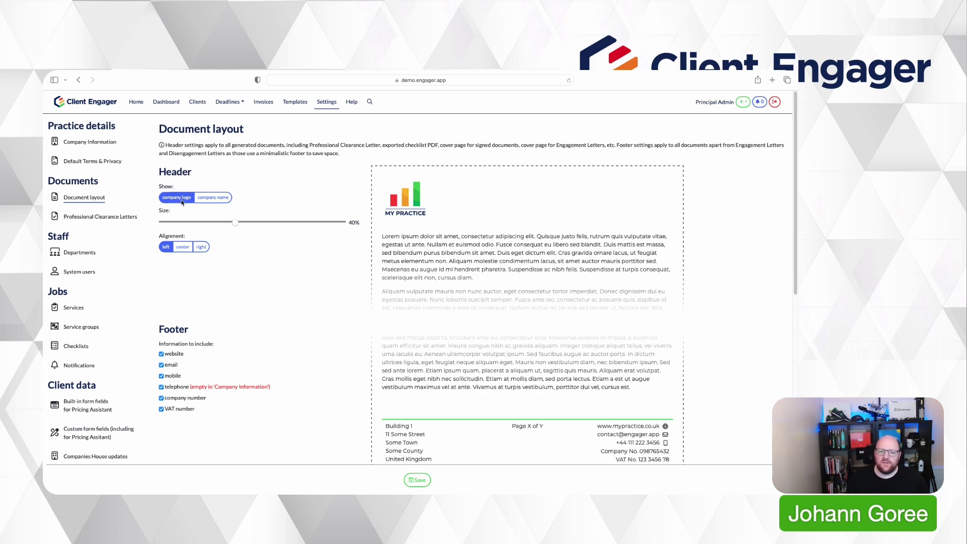
{"action": "left_click", "coordinate": [207, 201]}
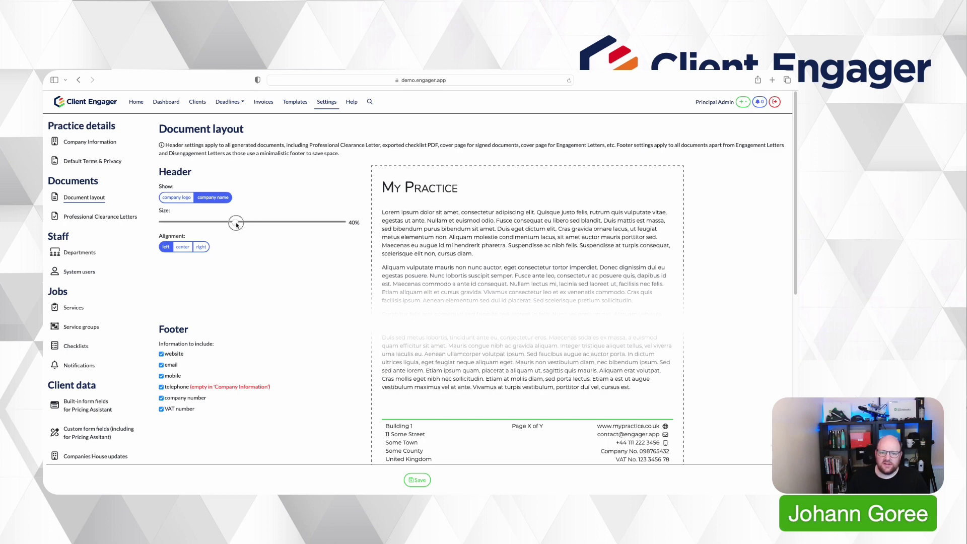
{"action": "mouse_move", "coordinate": [236, 224]}
{"action": "left_mouse_down"}
{"action": "mouse_move", "coordinate": [202, 223]}
{"action": "mouse_move", "coordinate": [313, 222]}
{"action": "mouse_move", "coordinate": [225, 222]}
{"action": "left_mouse_up"}
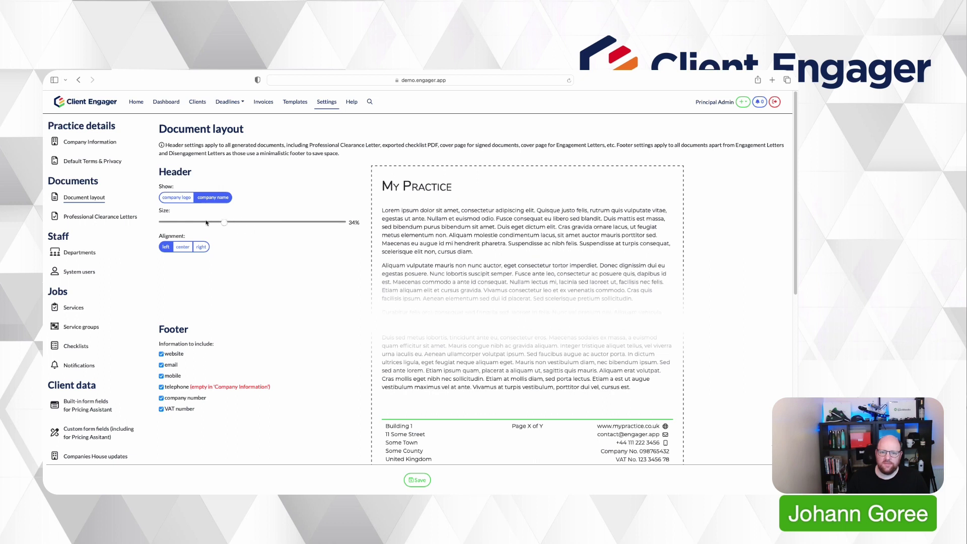
{"action": "left_click", "coordinate": [182, 247]}
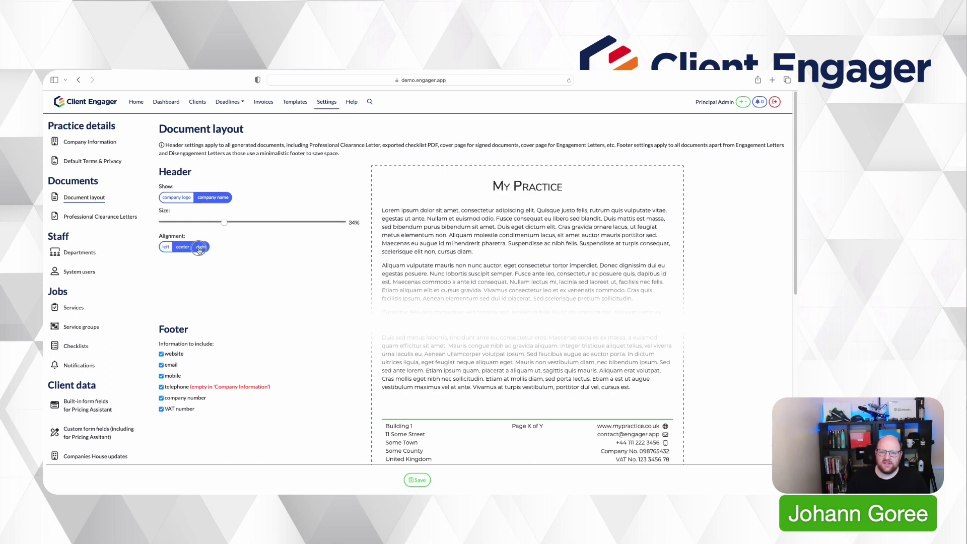
{"action": "left_click", "coordinate": [201, 247]}
Remove the website from the footer, keeping mobile number, email address and telephone shown.
{"action": "scroll", "coordinate": [217, 280], "scroll_direction": "down", "scroll_amount": 1}
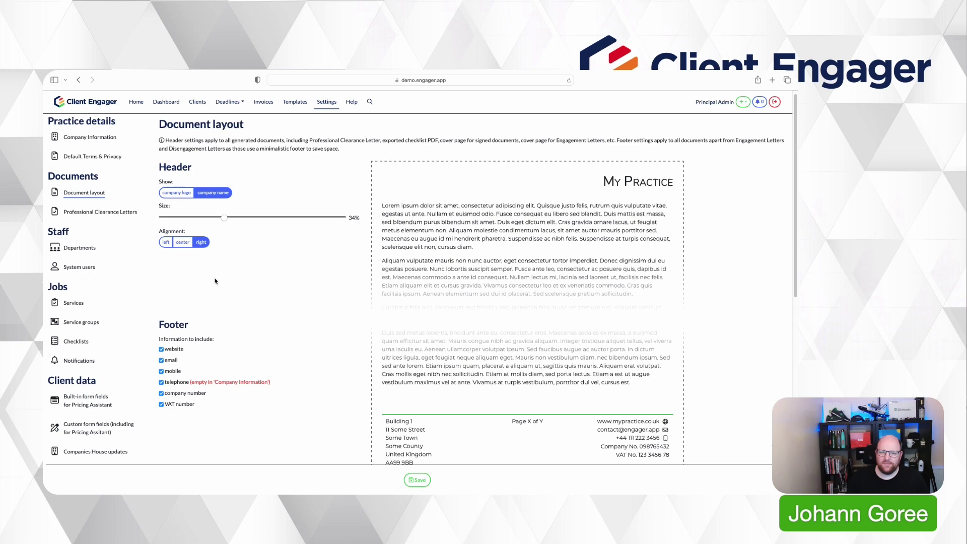
{"action": "scroll", "coordinate": [215, 281], "scroll_direction": "down", "scroll_amount": 1}
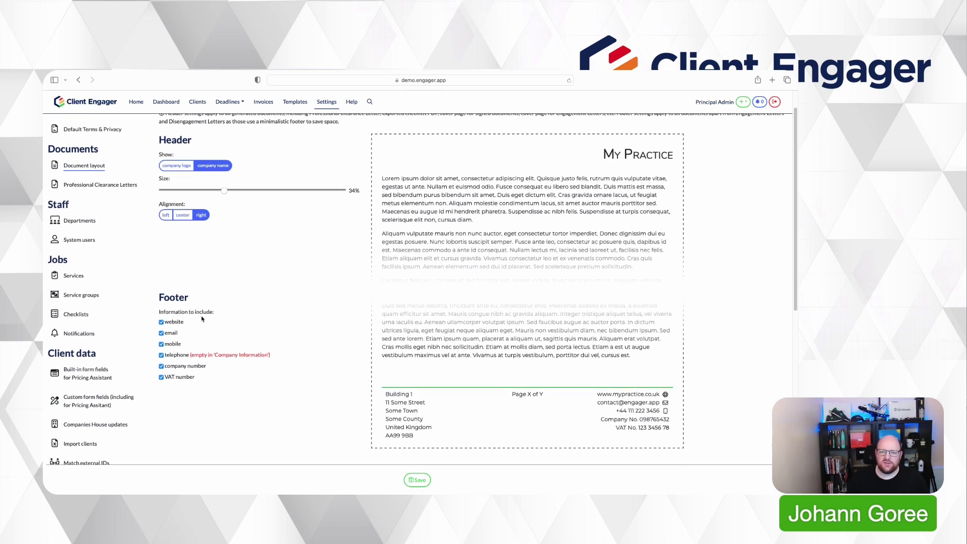
{"action": "scroll", "coordinate": [232, 327], "scroll_direction": "down", "scroll_amount": 1}
{"action": "left_click", "coordinate": [161, 334]}
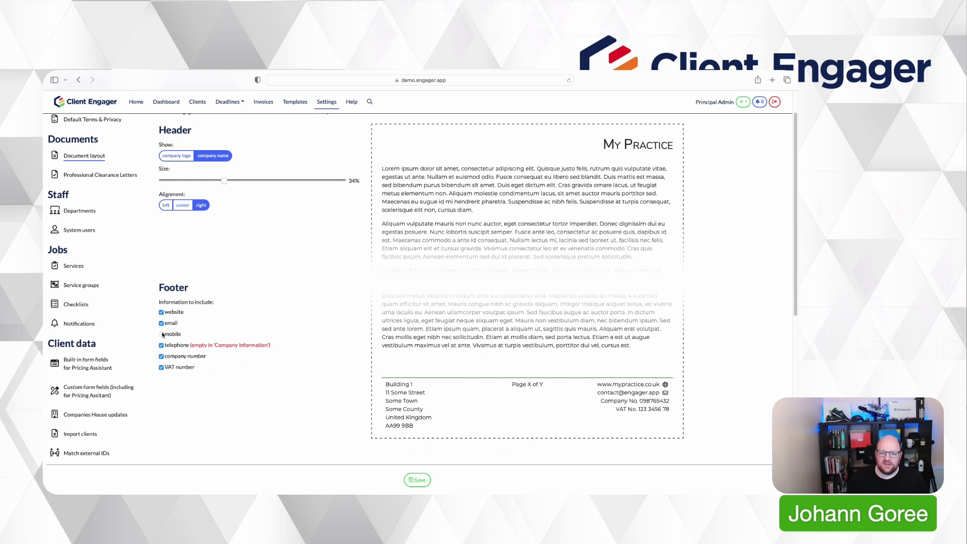
{"action": "left_click", "coordinate": [161, 323]}
{"action": "left_click", "coordinate": [161, 312]}
{"action": "left_click", "coordinate": [162, 322]}
{"action": "left_click", "coordinate": [161, 334]}
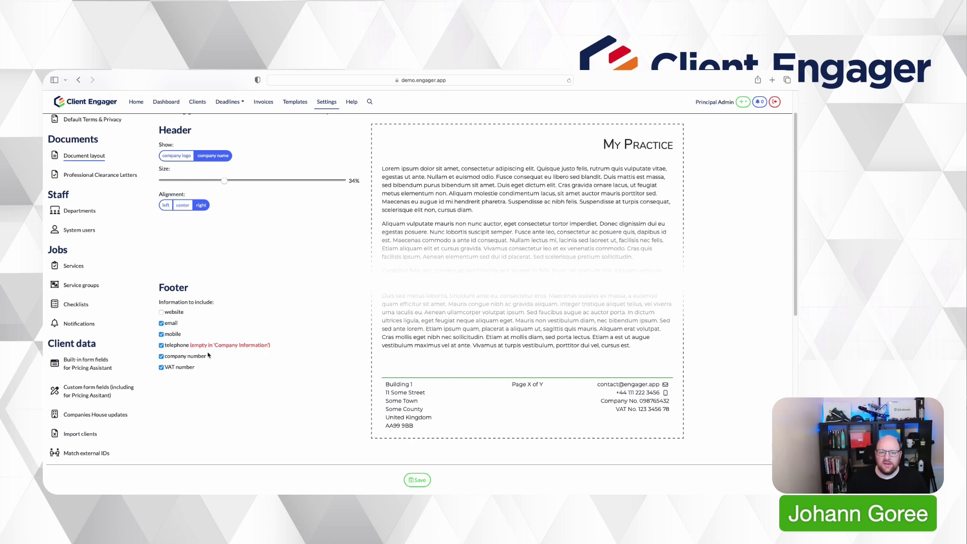
{"action": "left_click", "coordinate": [184, 346]}
{"action": "left_click", "coordinate": [185, 348]}
Switch the document header to the company logo, centred.
{"action": "scroll", "coordinate": [334, 306], "scroll_direction": "up", "scroll_amount": 2}
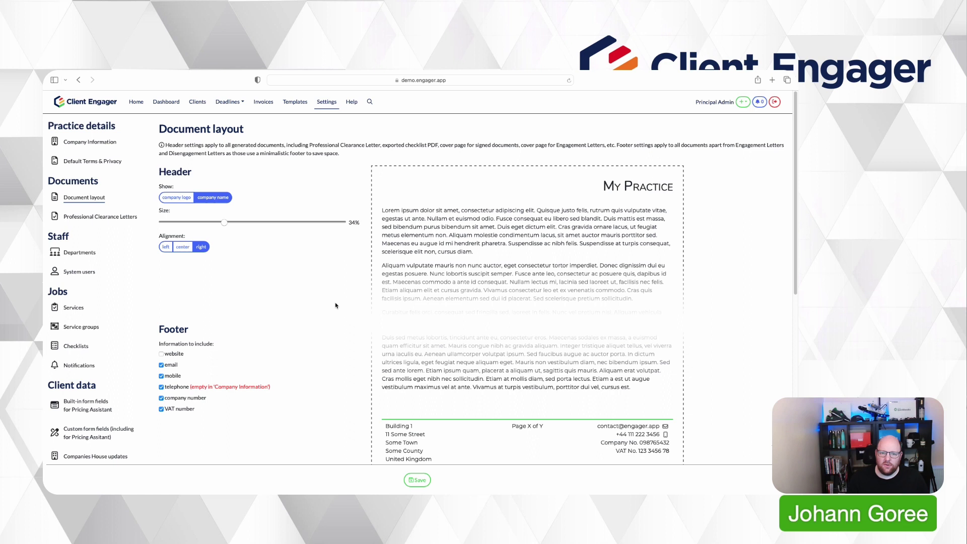
{"action": "left_click", "coordinate": [188, 201]}
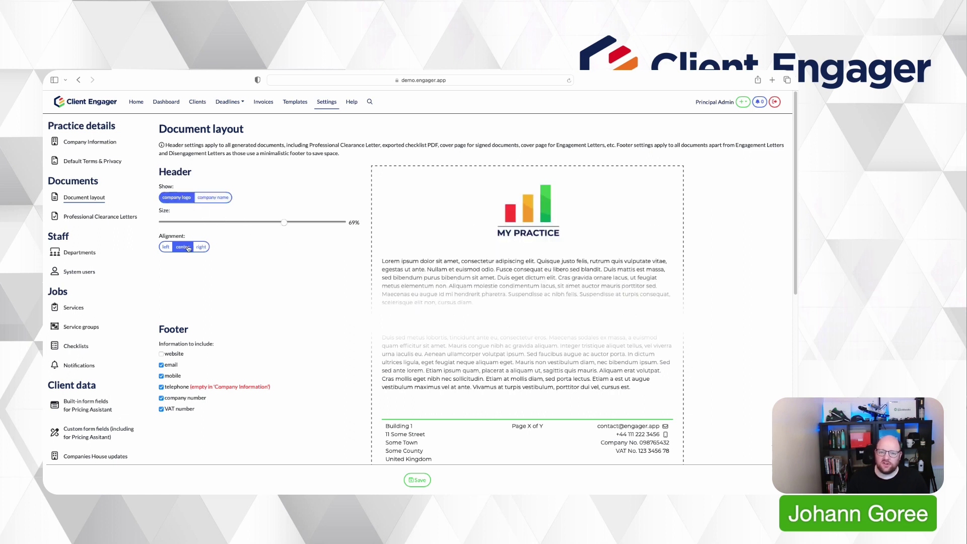
{"action": "left_click", "coordinate": [200, 247]}
{"action": "left_click", "coordinate": [183, 247]}
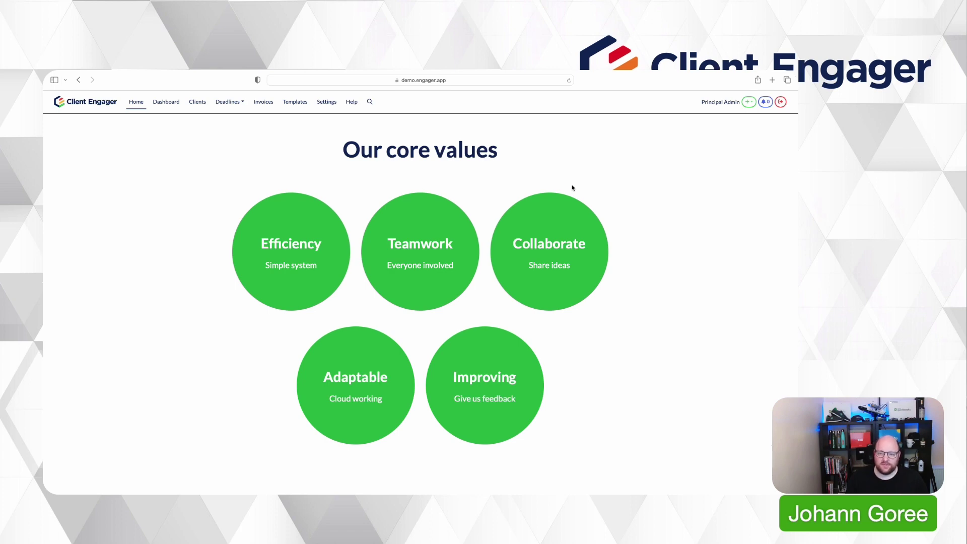
{"action": "left_click", "coordinate": [768, 103]}
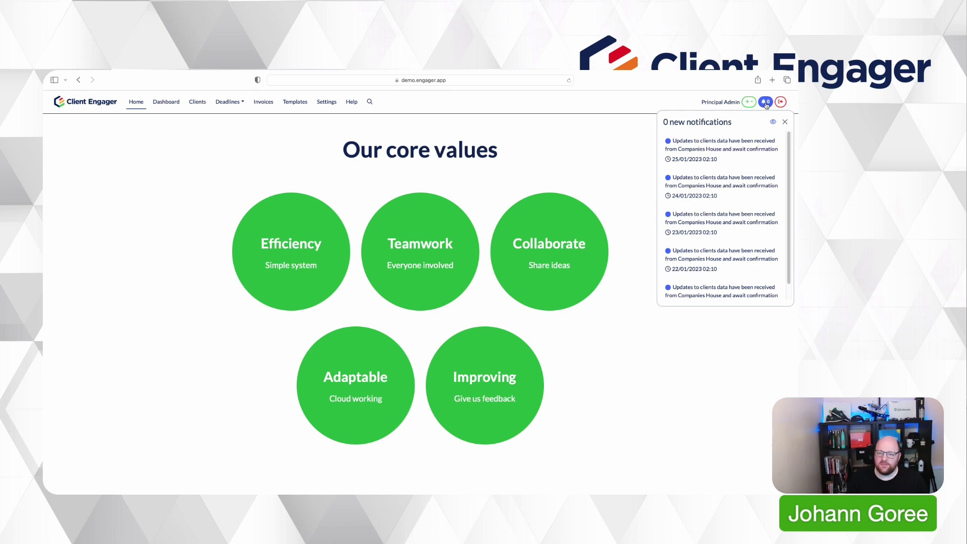
{"action": "scroll", "coordinate": [728, 157], "scroll_direction": "down", "scroll_amount": 1}
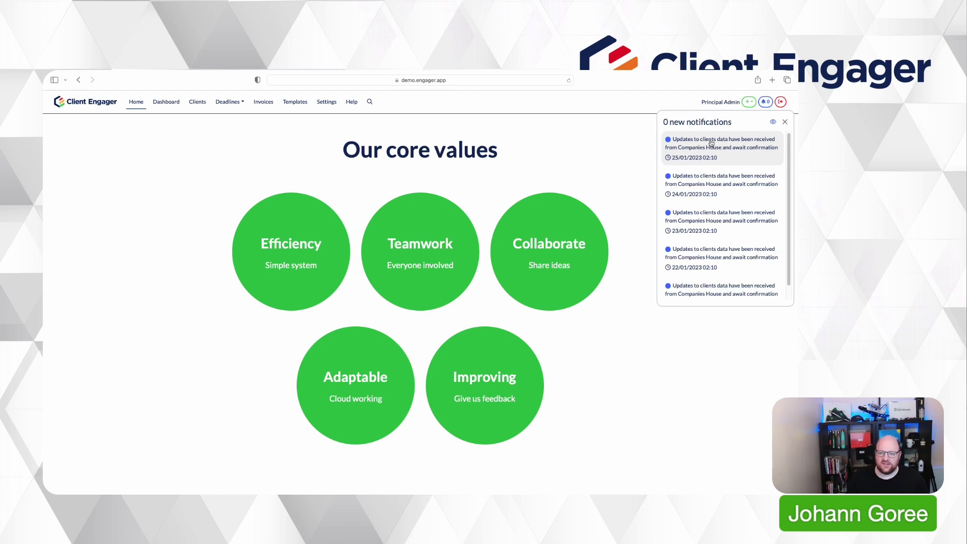
Close notifications and edit the Annual Revenue field in Custom form fields settings.
{"action": "left_click", "coordinate": [711, 144]}
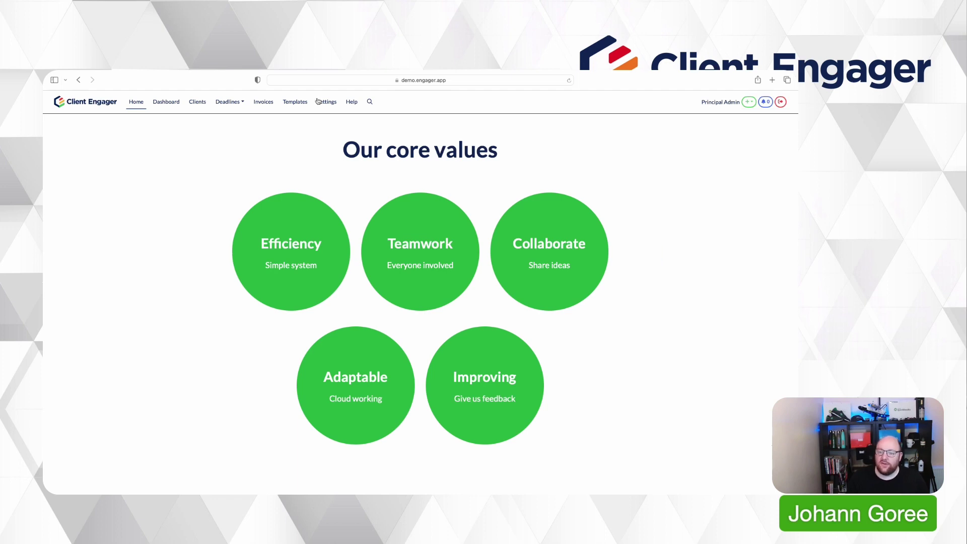
{"action": "left_click", "coordinate": [319, 101]}
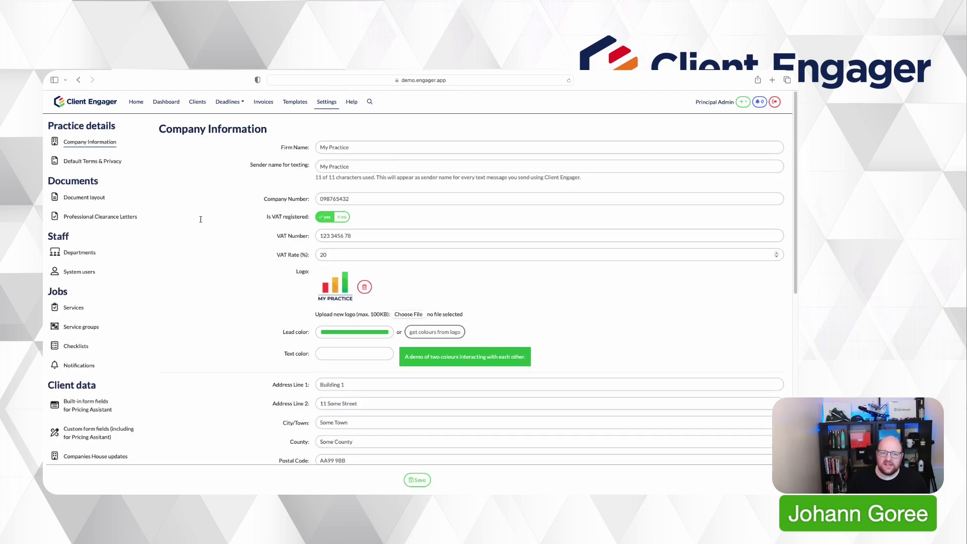
{"action": "scroll", "coordinate": [107, 330], "scroll_direction": "down", "scroll_amount": 1}
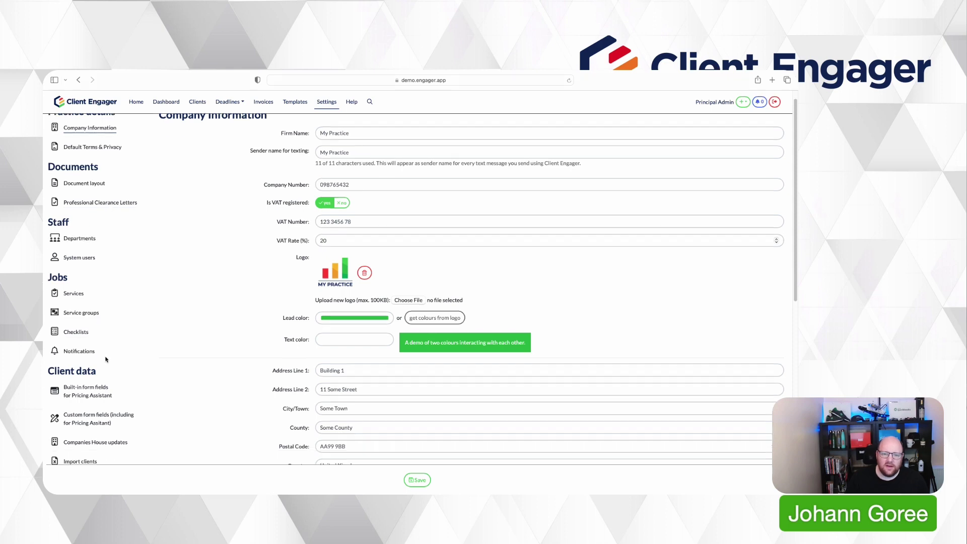
{"action": "left_click", "coordinate": [107, 417]}
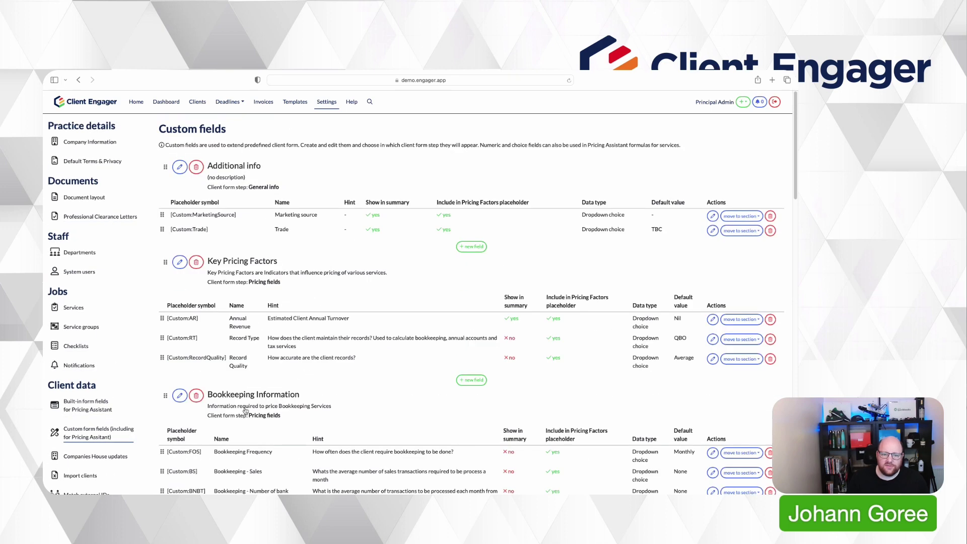
{"action": "left_click", "coordinate": [712, 320]}
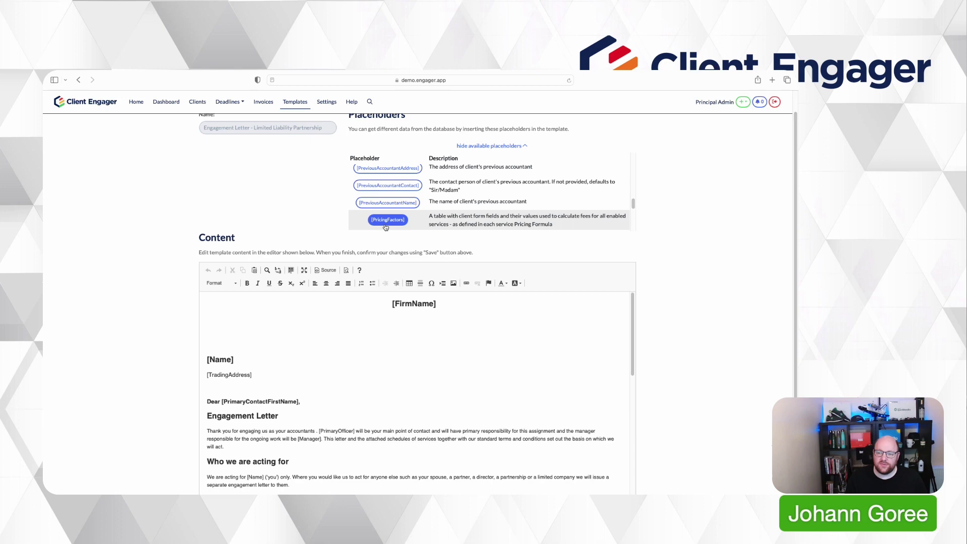
Insert the [PricingFactors] placeholder on a new line just above [FeesTable].
{"action": "left_click", "coordinate": [386, 224]}
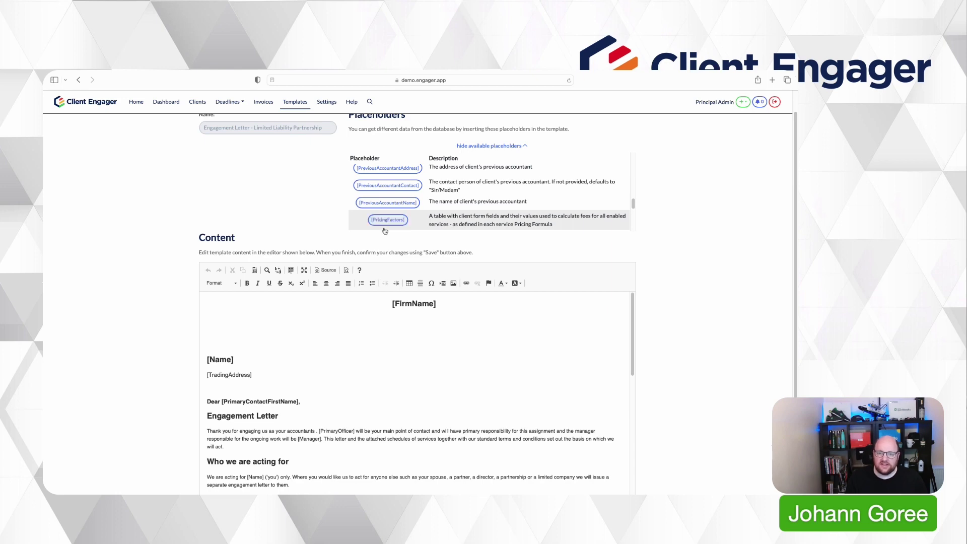
{"action": "scroll", "coordinate": [282, 371], "scroll_direction": "down", "scroll_amount": 5}
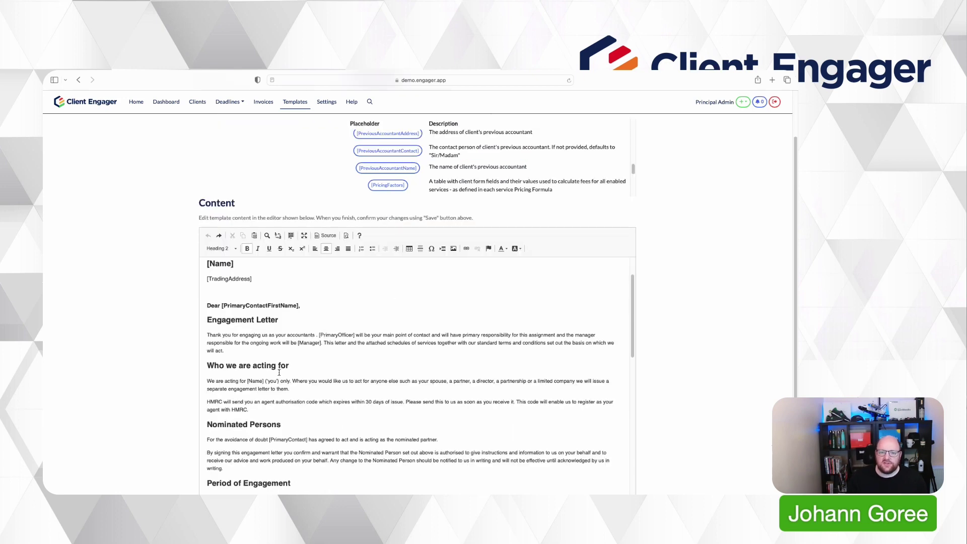
{"action": "scroll", "coordinate": [282, 370], "scroll_direction": "down", "scroll_amount": 5}
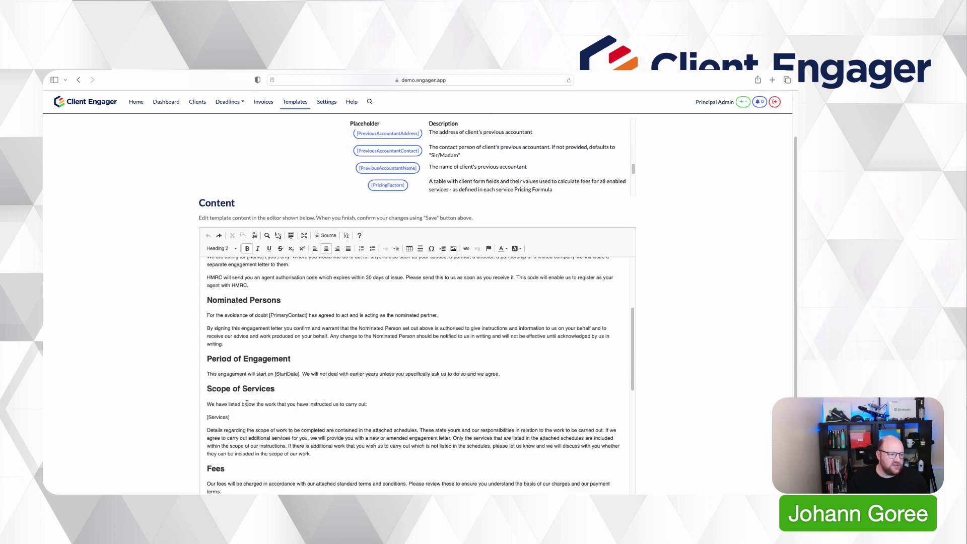
{"action": "scroll", "coordinate": [240, 415], "scroll_direction": "down", "scroll_amount": 1}
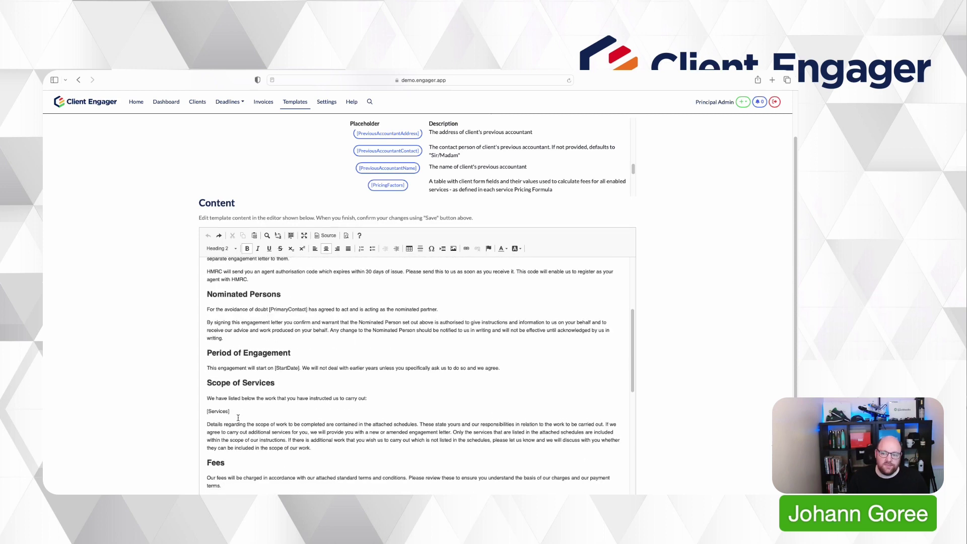
{"action": "left_click", "coordinate": [231, 411]}
{"action": "scroll", "coordinate": [241, 414], "scroll_direction": "down", "scroll_amount": 3}
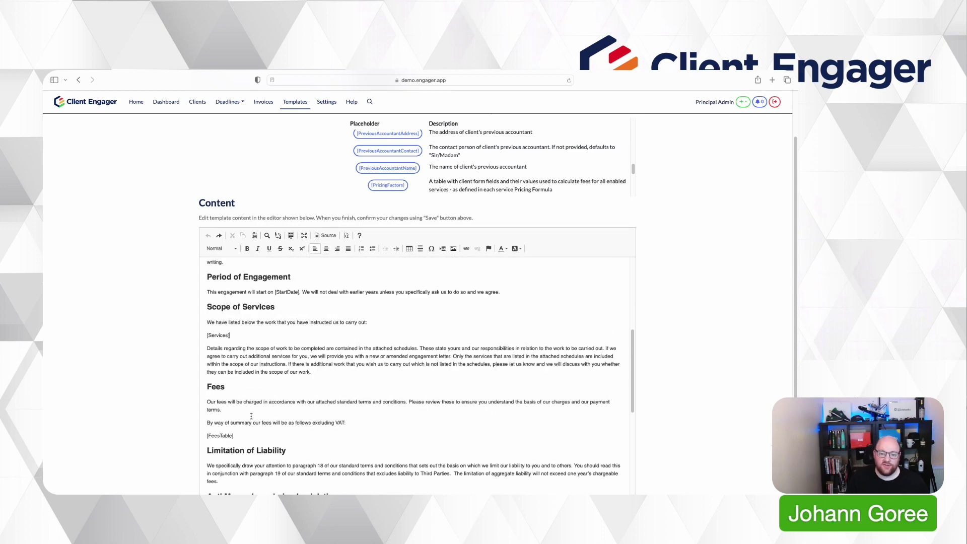
{"action": "key", "text": "Return"}
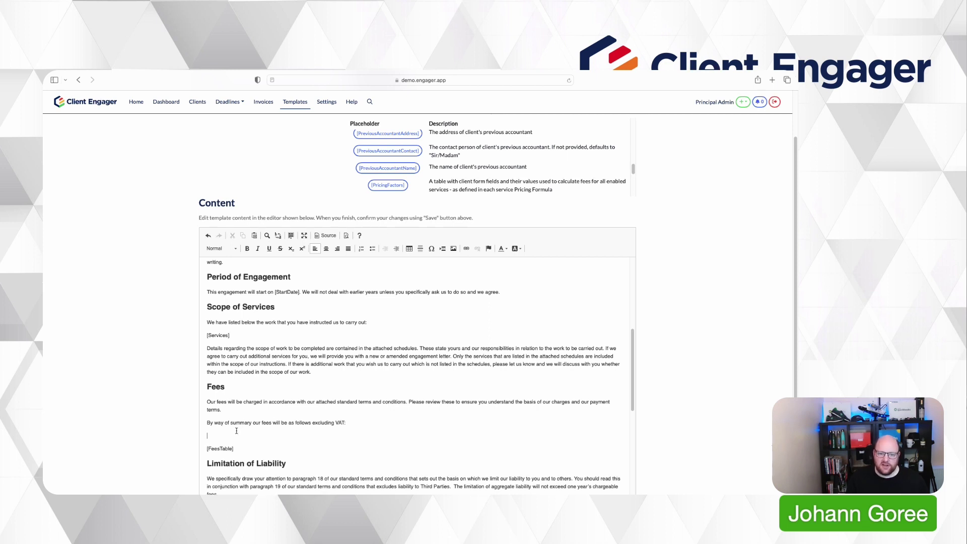
{"action": "left_click", "coordinate": [387, 185]}
{"action": "scroll", "coordinate": [267, 431], "scroll_direction": "down", "scroll_amount": 1}
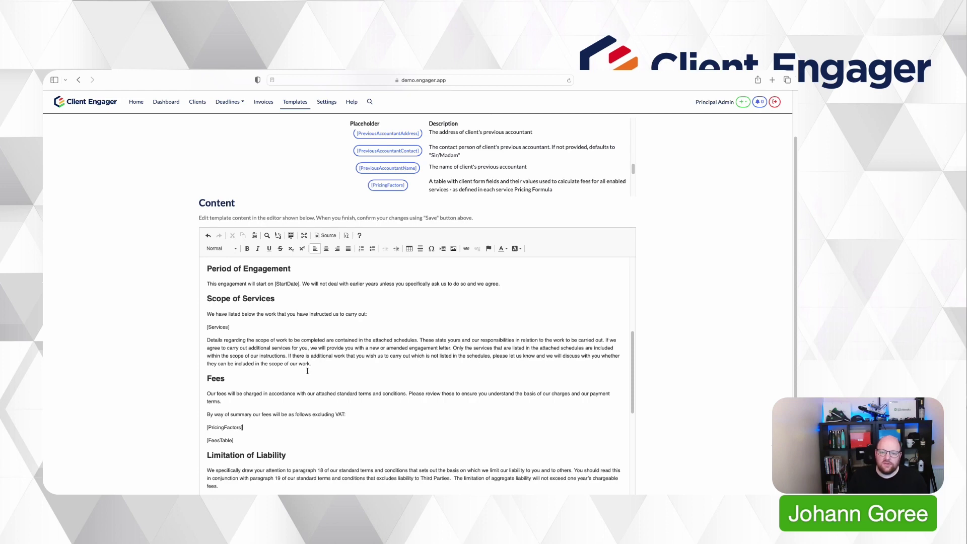
{"action": "scroll", "coordinate": [306, 368], "scroll_direction": "up", "scroll_amount": 6}
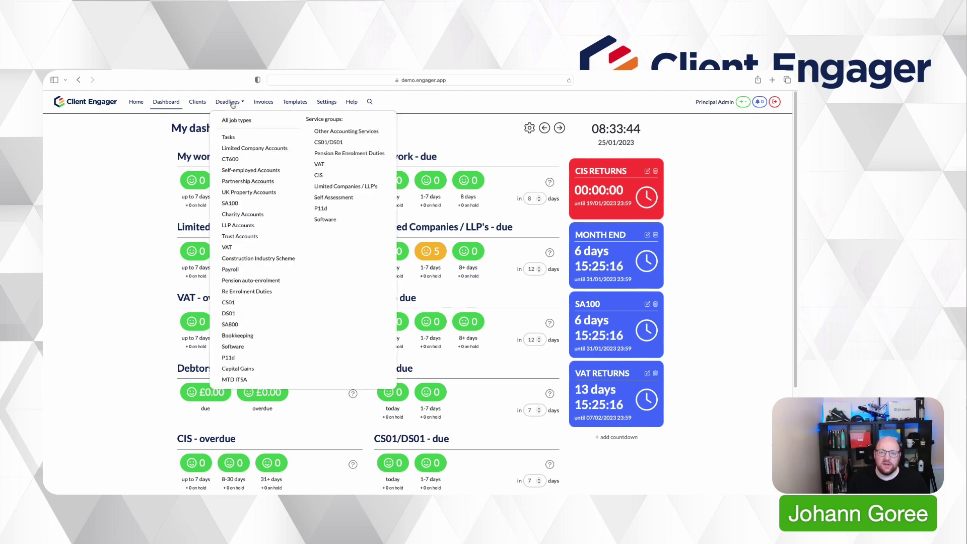
Filter All job types deadlines by each archived staff member in turn, then go to Settings.
{"action": "left_click", "coordinate": [233, 103]}
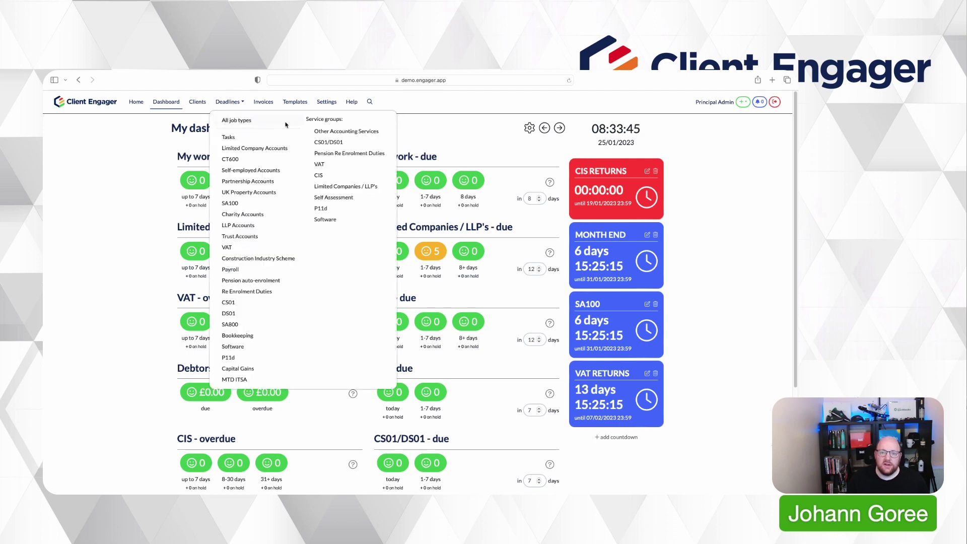
{"action": "left_click", "coordinate": [237, 122]}
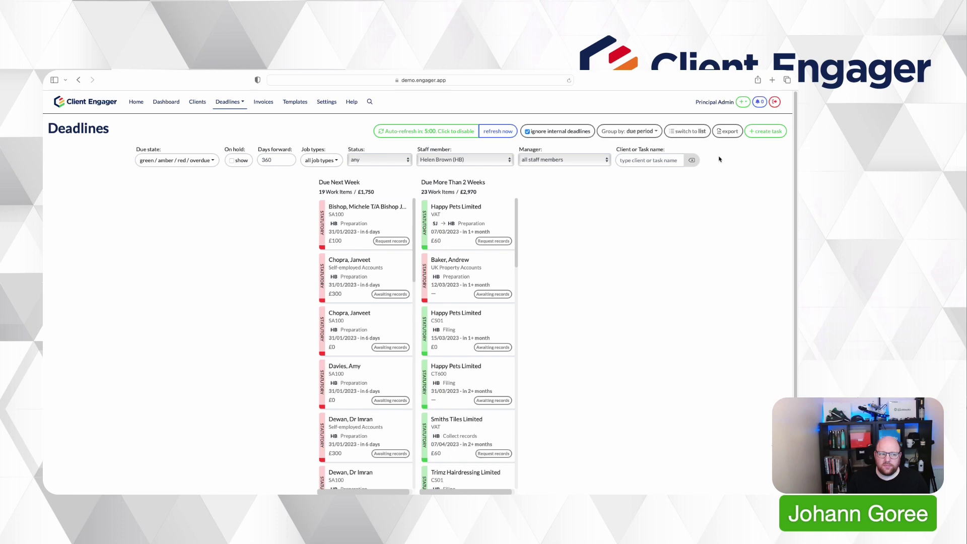
{"action": "left_click", "coordinate": [476, 160]}
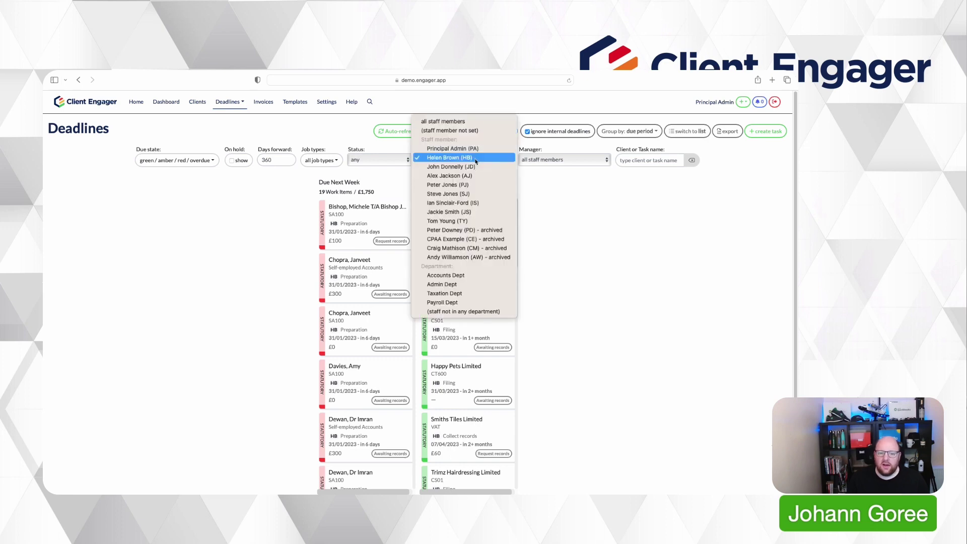
{"action": "left_click", "coordinate": [500, 232]}
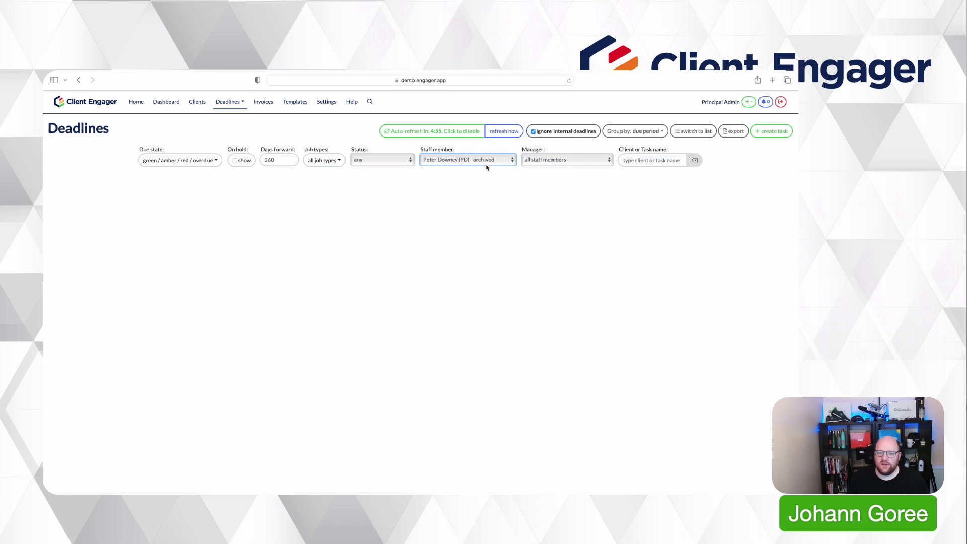
{"action": "left_click", "coordinate": [486, 166]}
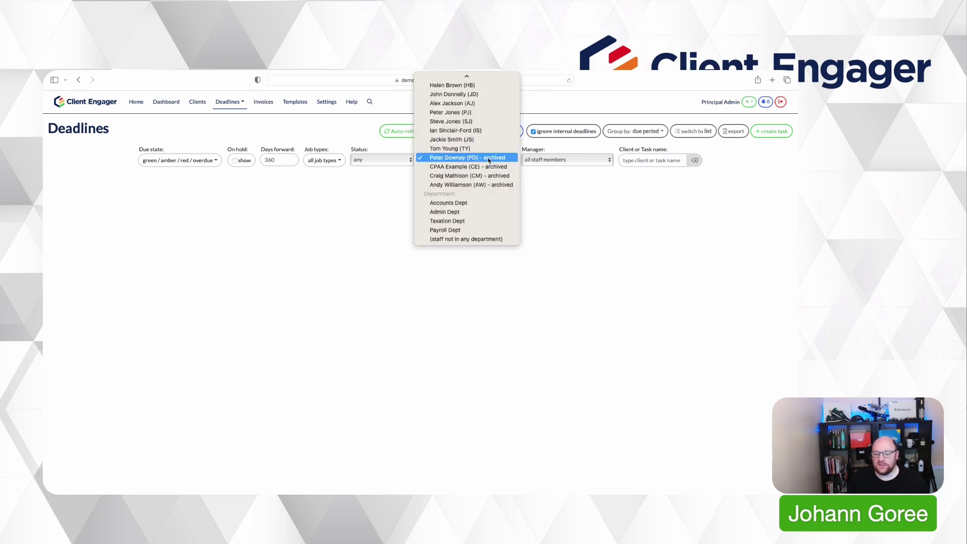
{"action": "left_click", "coordinate": [477, 168]}
{"action": "left_click", "coordinate": [460, 160]}
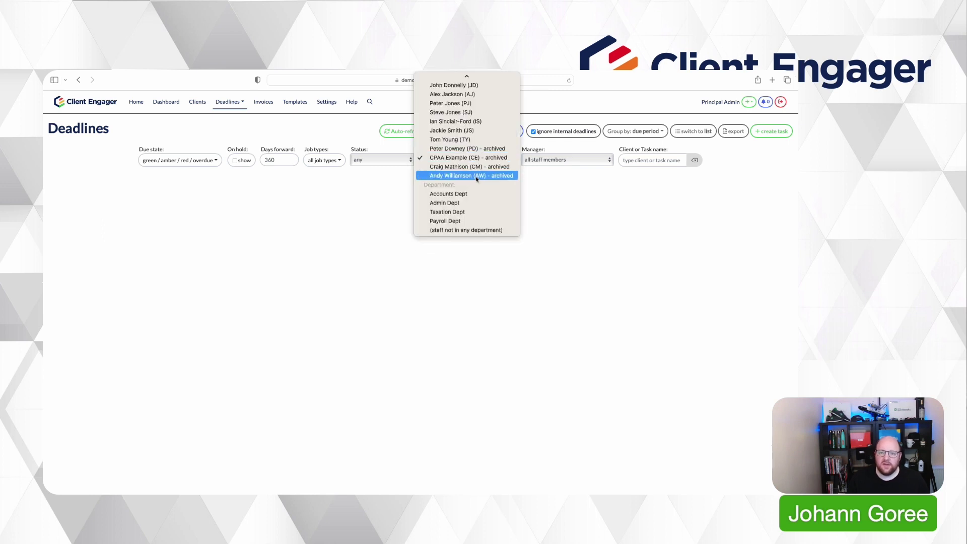
{"action": "left_click", "coordinate": [477, 166]}
{"action": "left_click", "coordinate": [477, 164]}
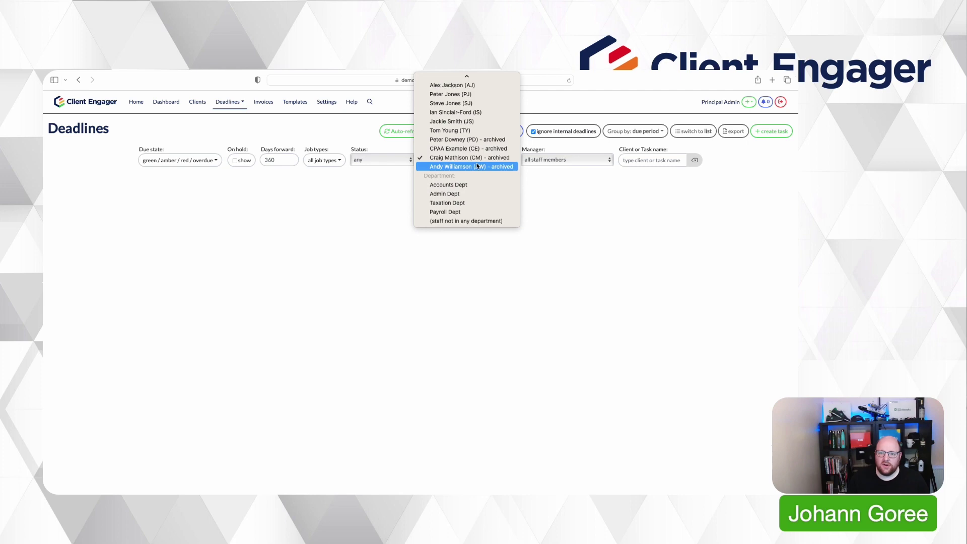
{"action": "left_click", "coordinate": [476, 166]}
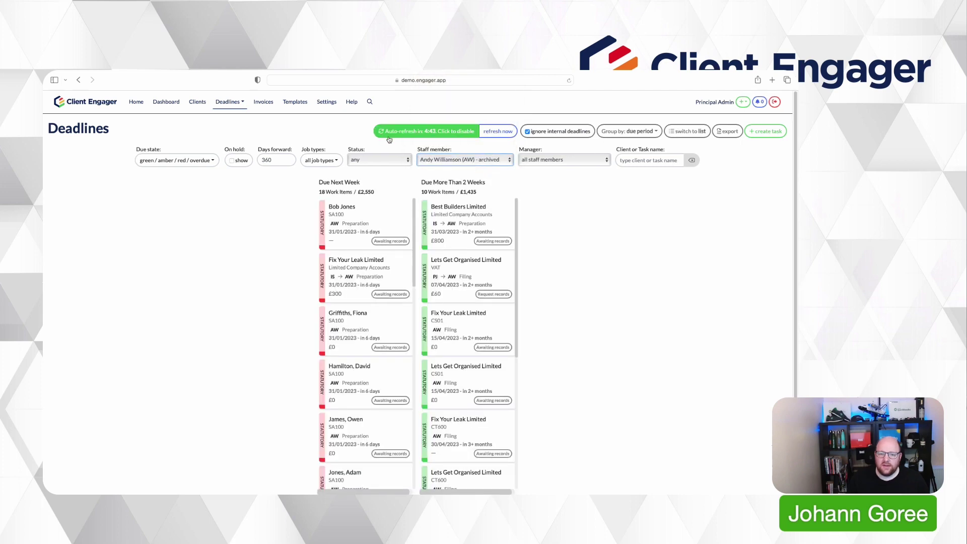
{"action": "left_click", "coordinate": [336, 102]}
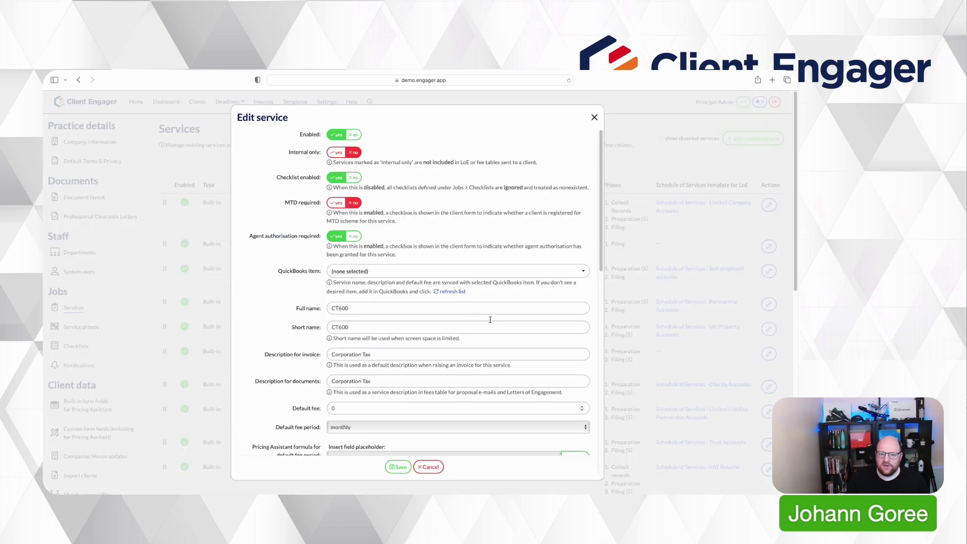
View the staff list in a service phase's Default responsibility dropdown.
{"action": "scroll", "coordinate": [475, 322], "scroll_direction": "down", "scroll_amount": 10}
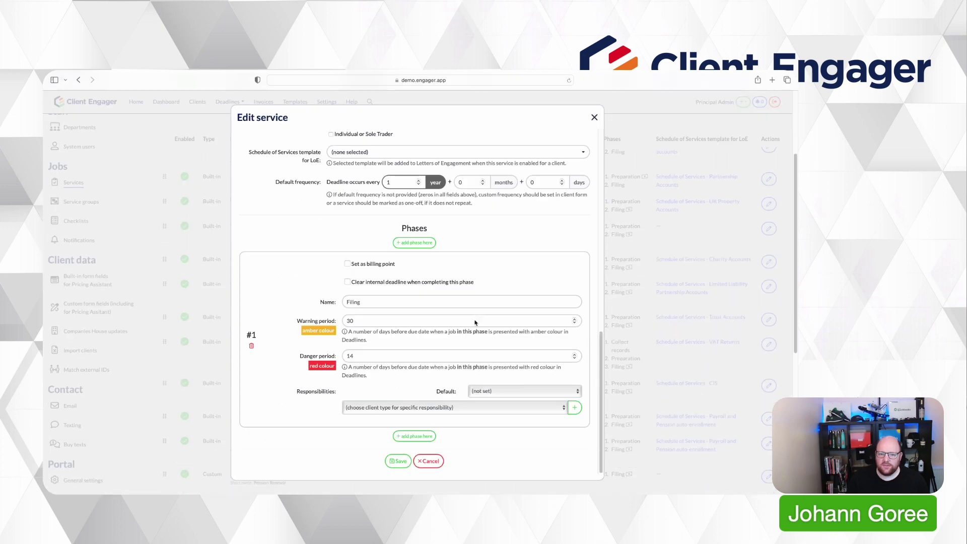
{"action": "left_click", "coordinate": [522, 391]}
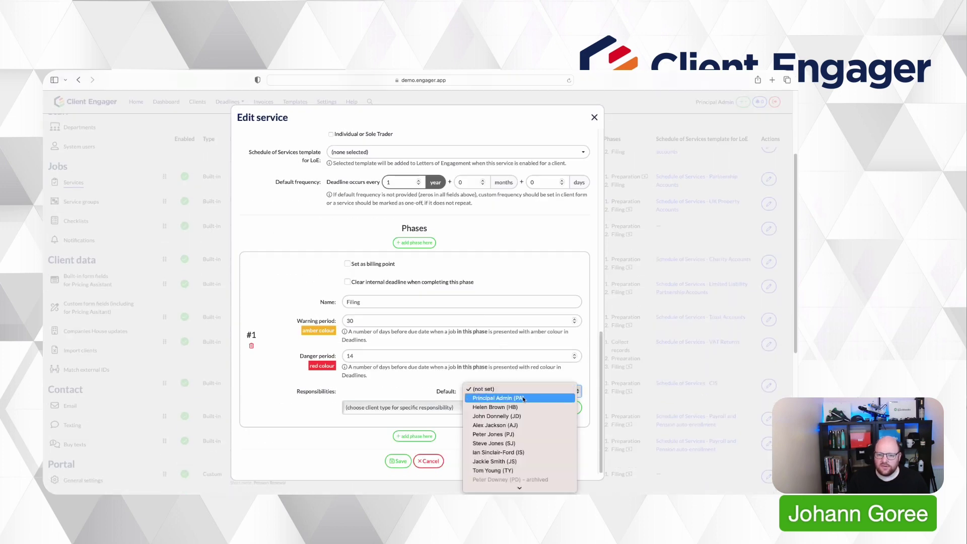
{"action": "scroll", "coordinate": [533, 417], "scroll_direction": "down", "scroll_amount": 1}
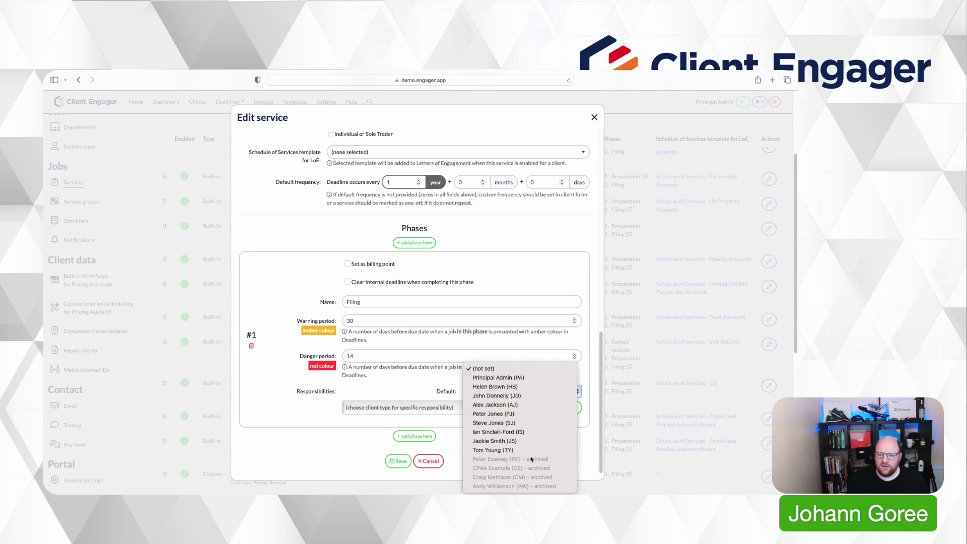